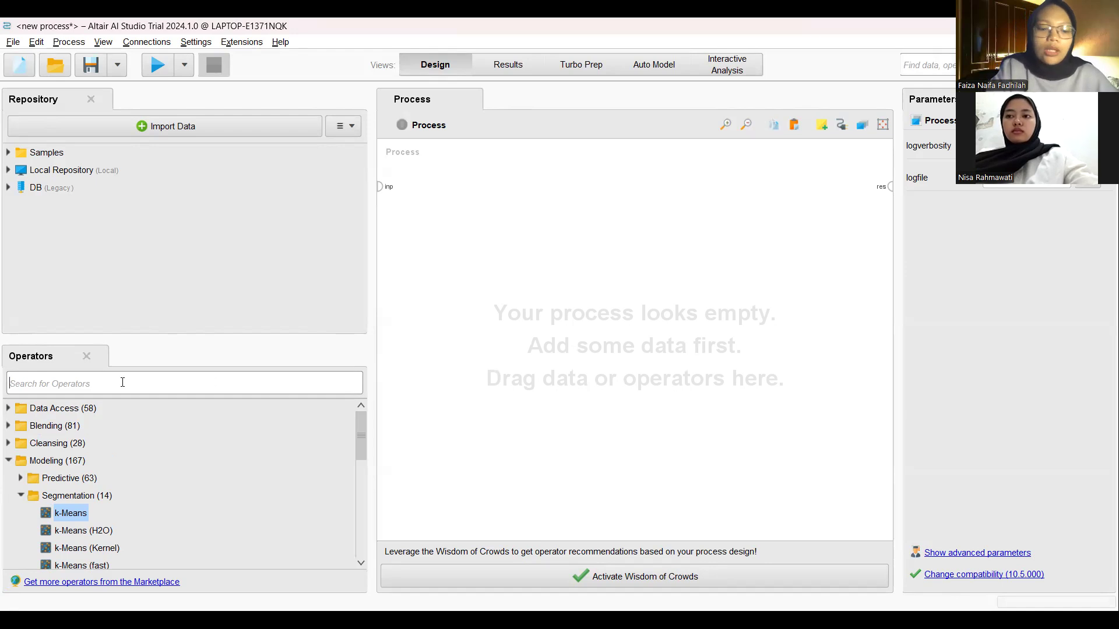
- Add a Read CSV operator at the start of the process and open its import wizard
left_click_drag(93, 460, 386, 329)
left_click_drag(438, 256, 470, 204)
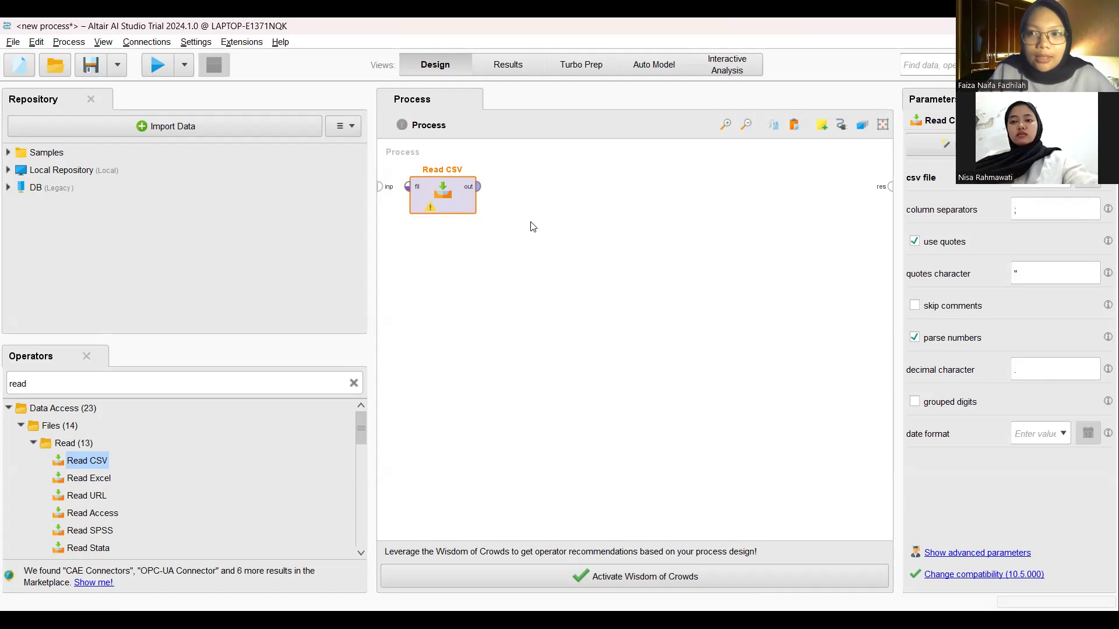
double_click(444, 184)
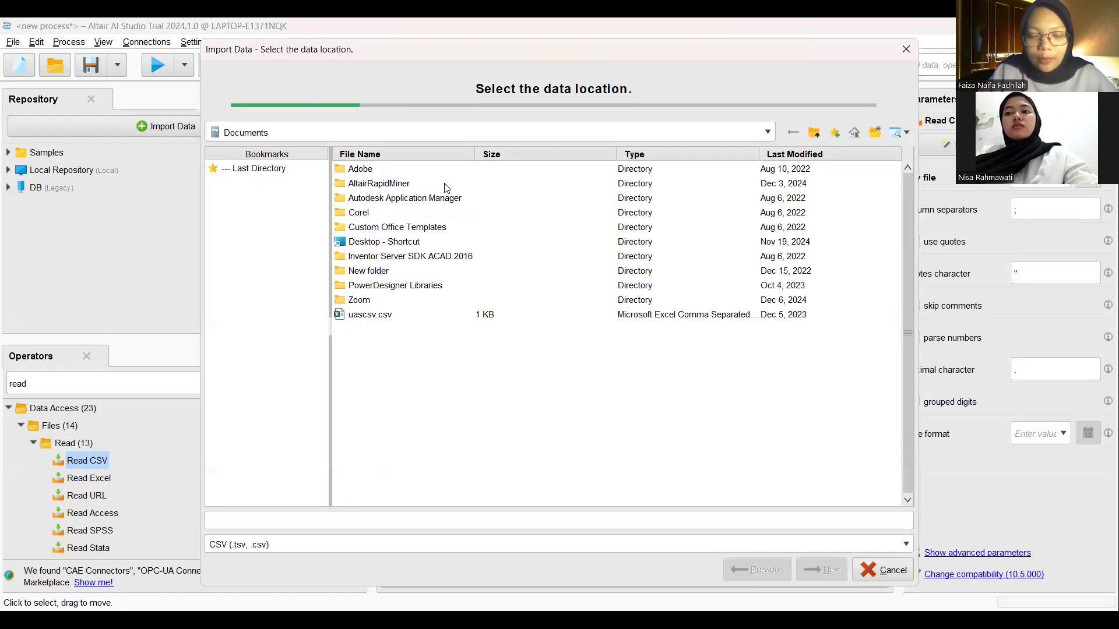
- Choose gk.csv from the MATA KULIAH IF\AI folder on drive DATA (D:) as the data source
left_click(556, 136)
left_click(538, 147)
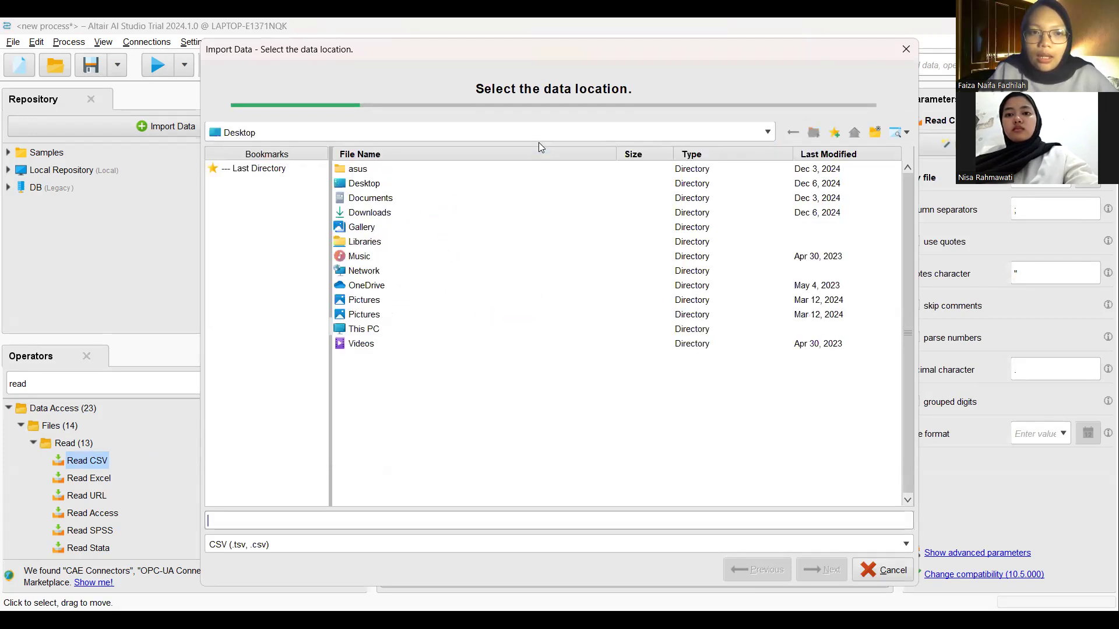
left_click(363, 326)
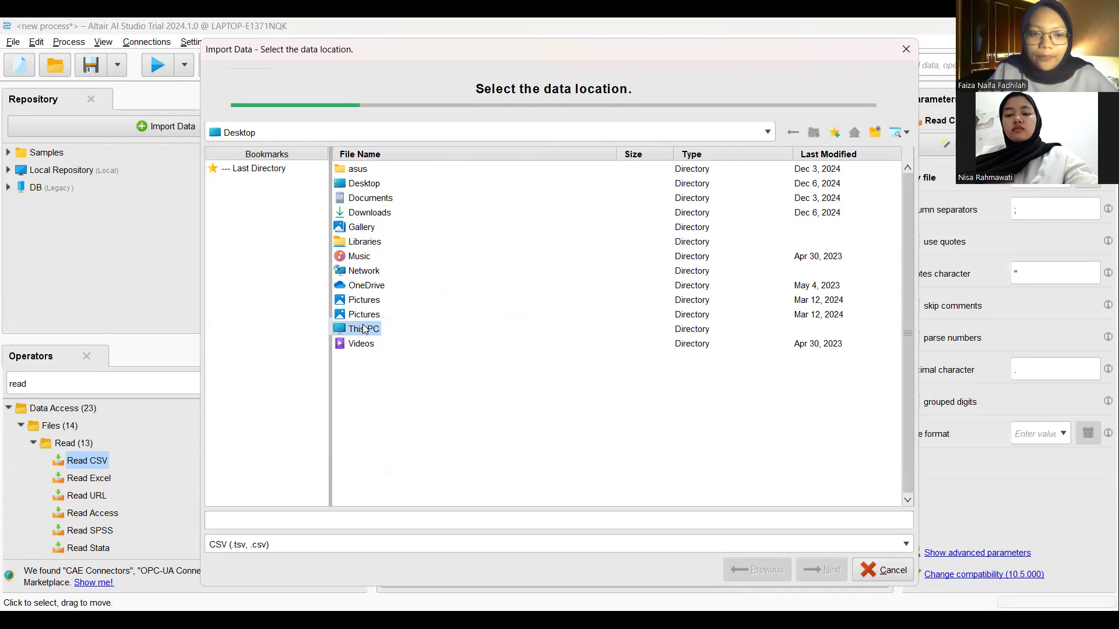
left_click(362, 327)
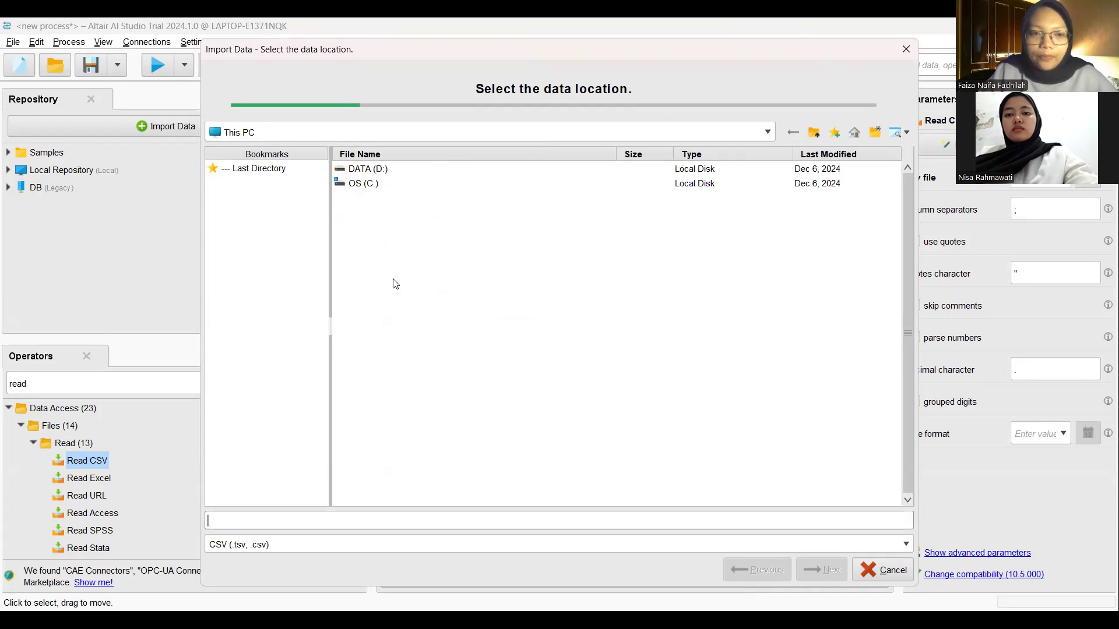
double_click(367, 169)
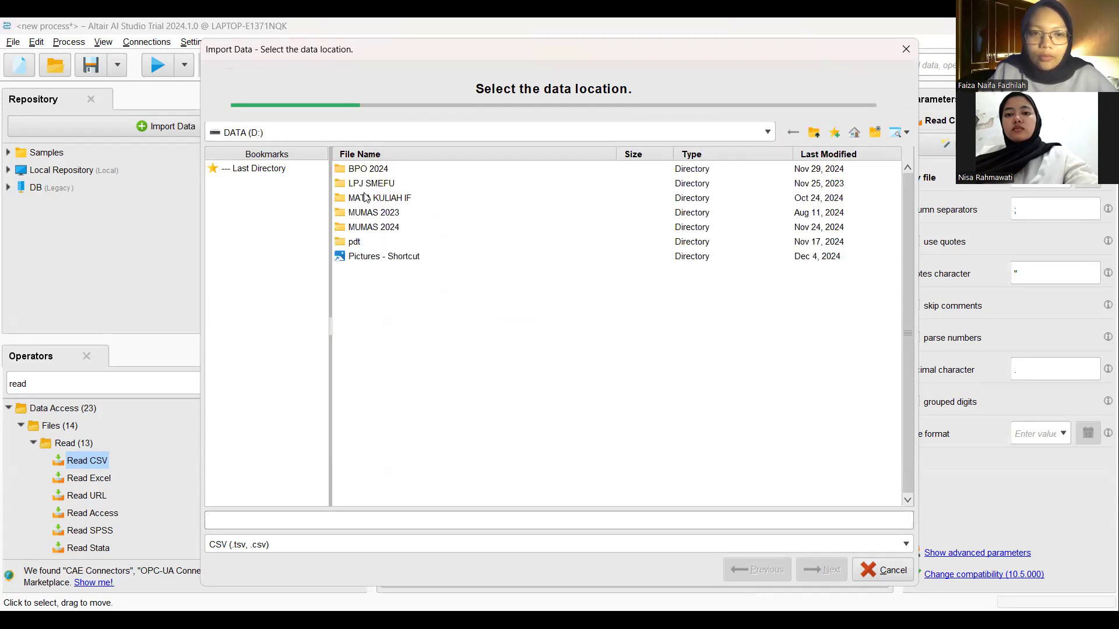
double_click(366, 200)
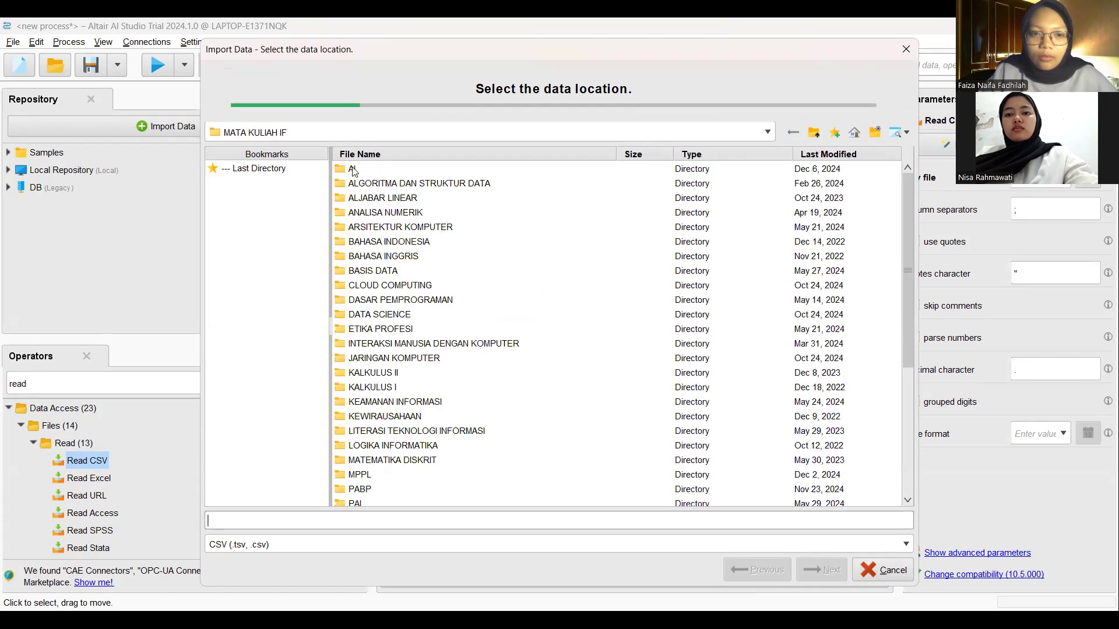
double_click(352, 169)
left_click(354, 169)
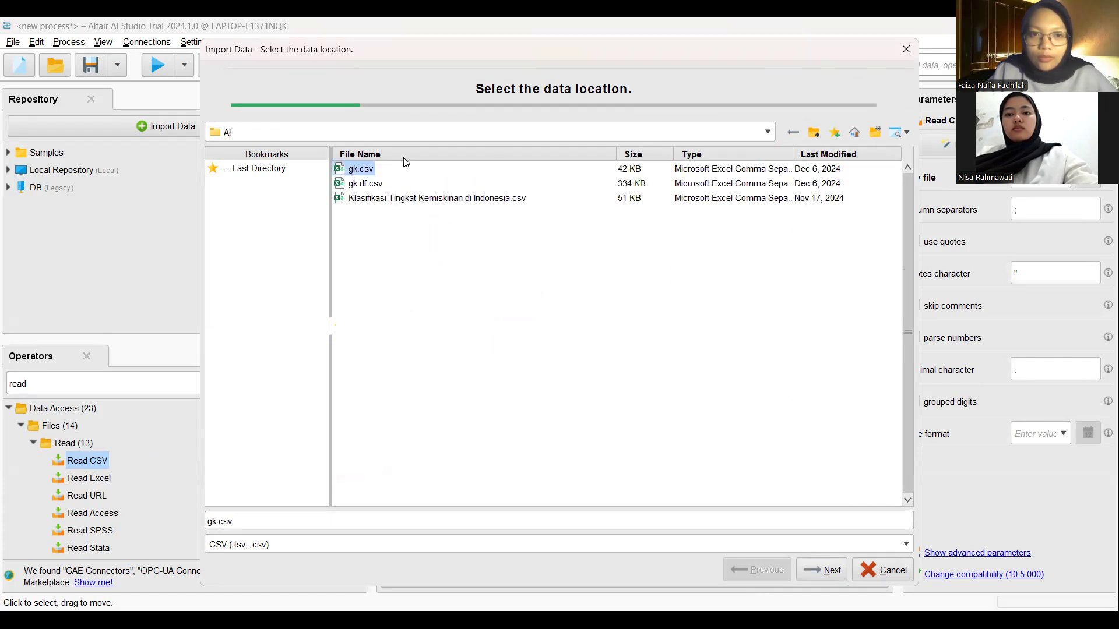
left_click(821, 569)
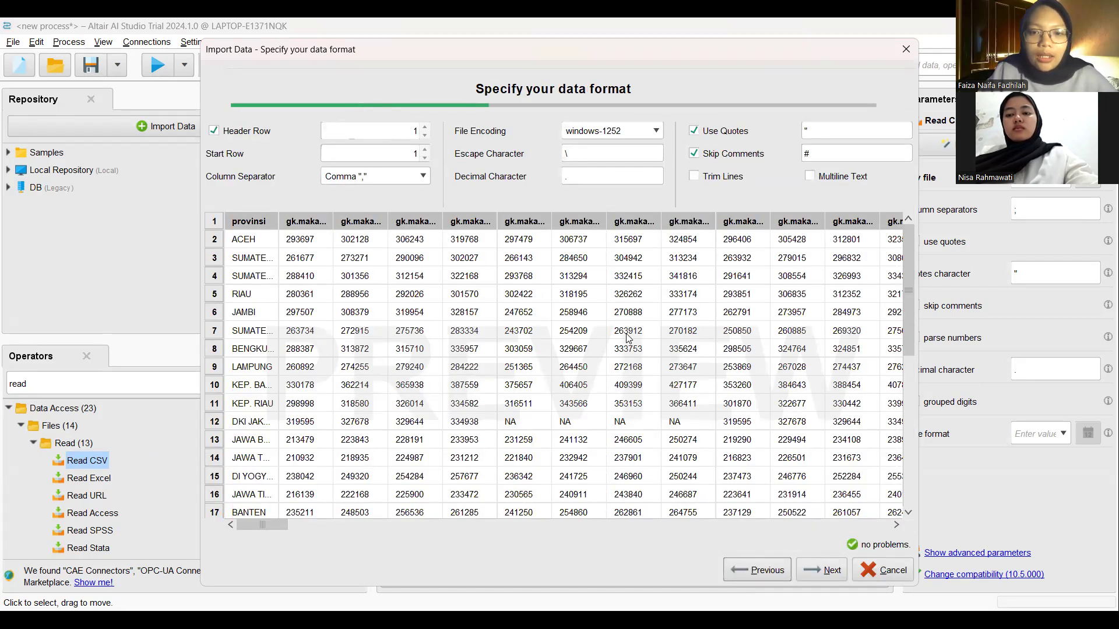
- Review the rows and columns of the gk.csv preview and accept the comma-separated data format
scroll(625, 337, "down", 4)
scroll(625, 338, "down", 3)
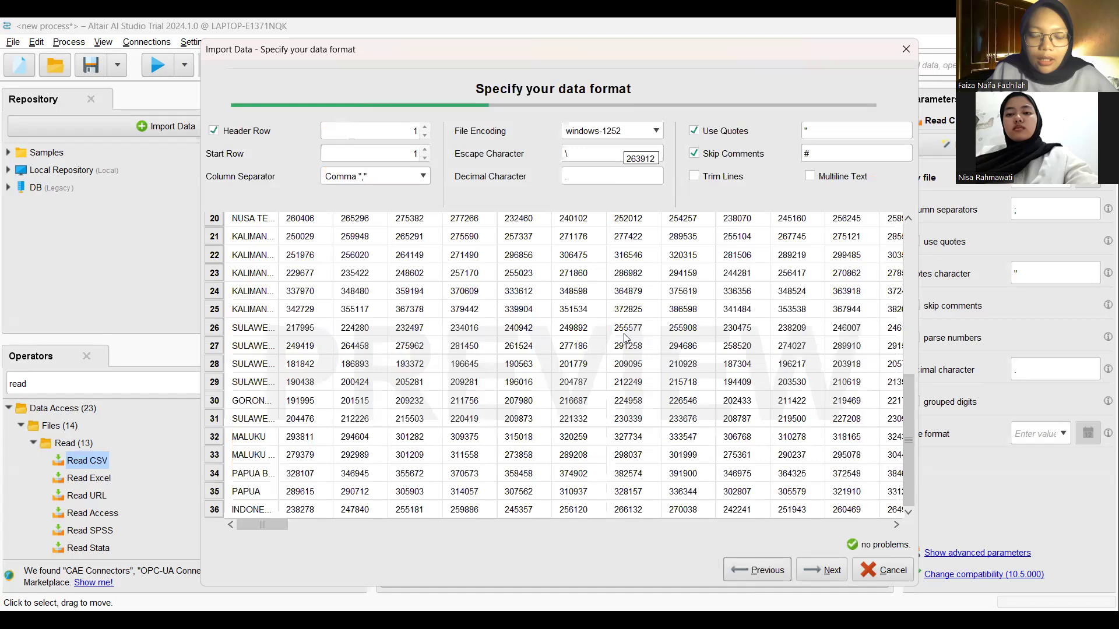
scroll(615, 281, "up", 7)
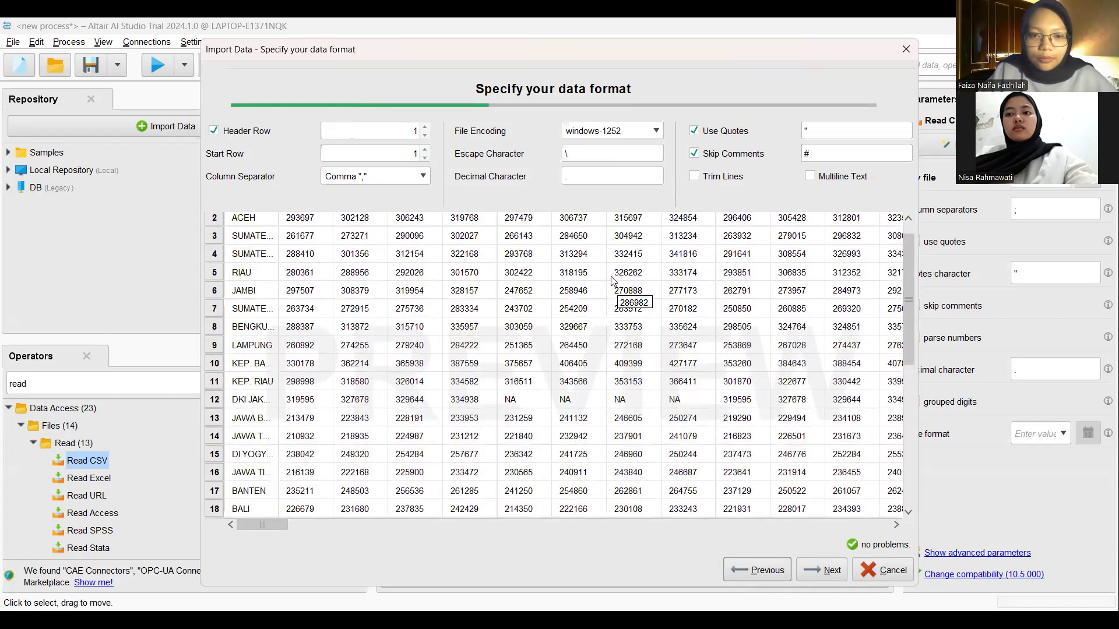
scroll(685, 264, "right", 6)
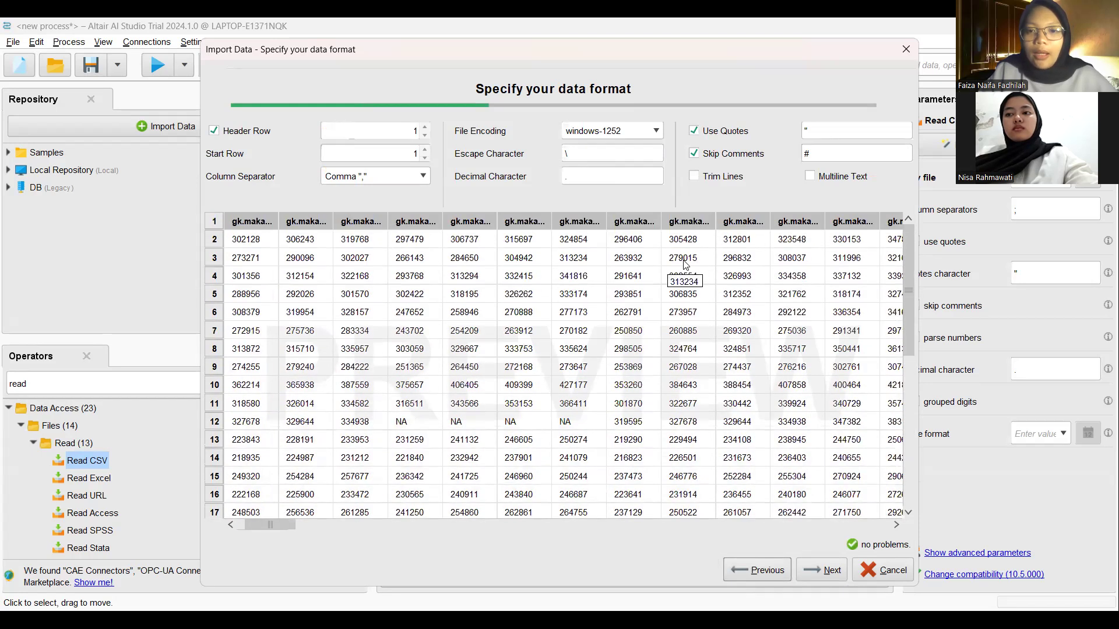
scroll(686, 264, "left", 5)
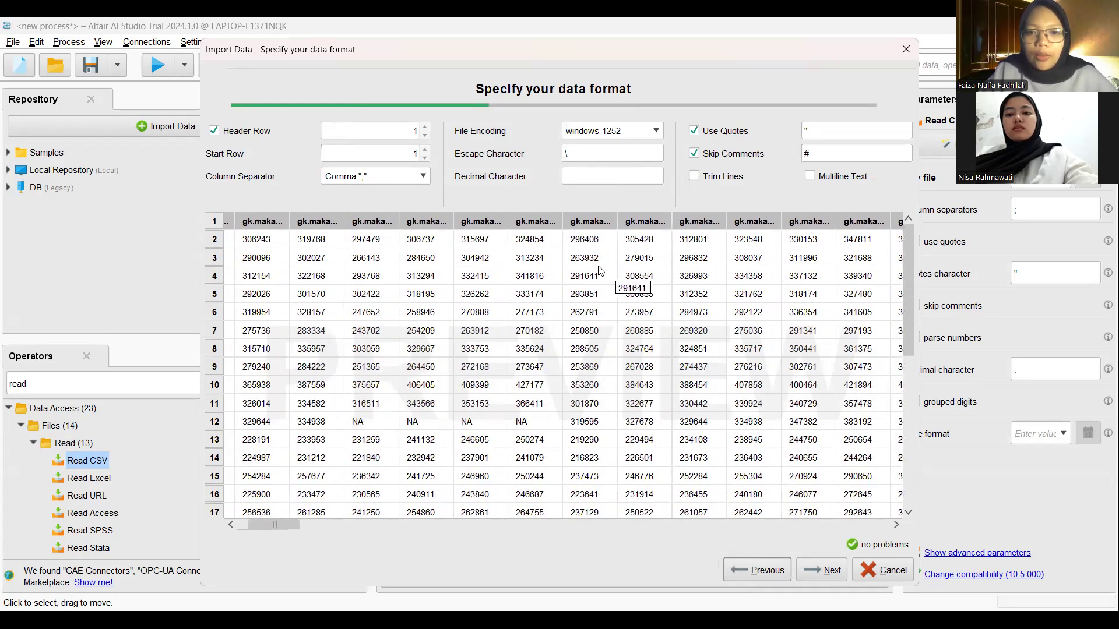
scroll(535, 271, "left", 2)
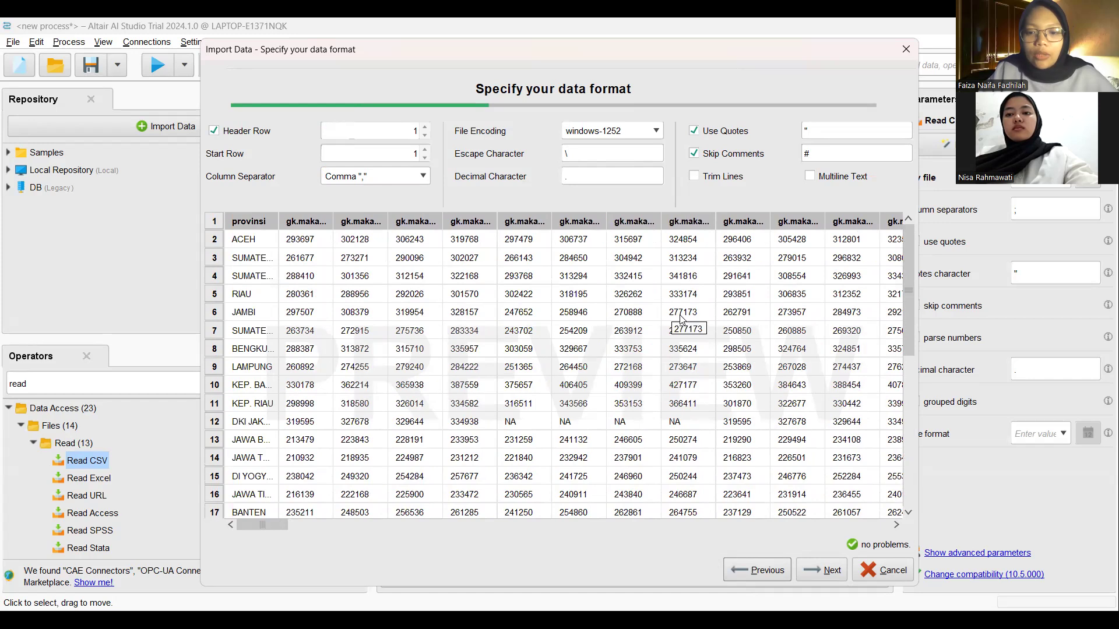
left_click(815, 571)
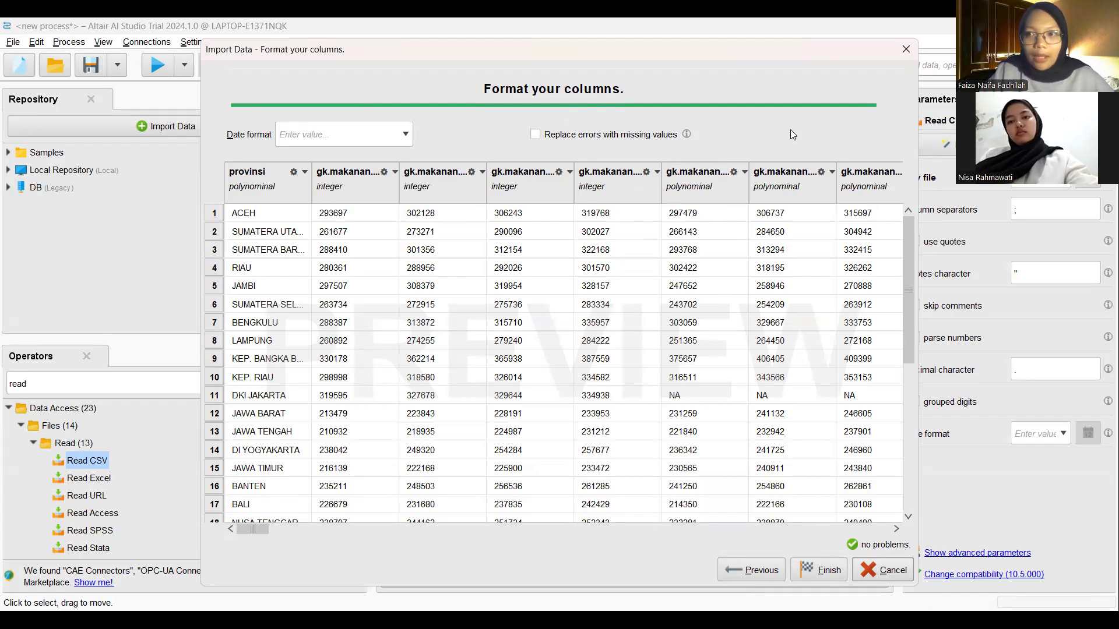
- Check the column options available for provinsi and finish the import
left_click(306, 172)
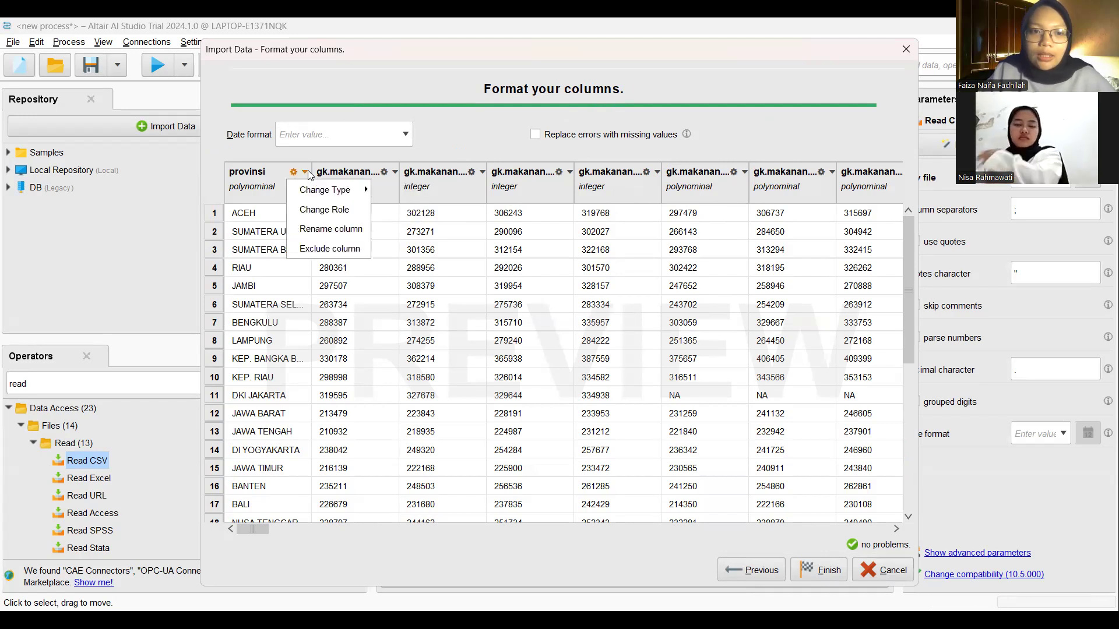
mouse_move(316, 188)
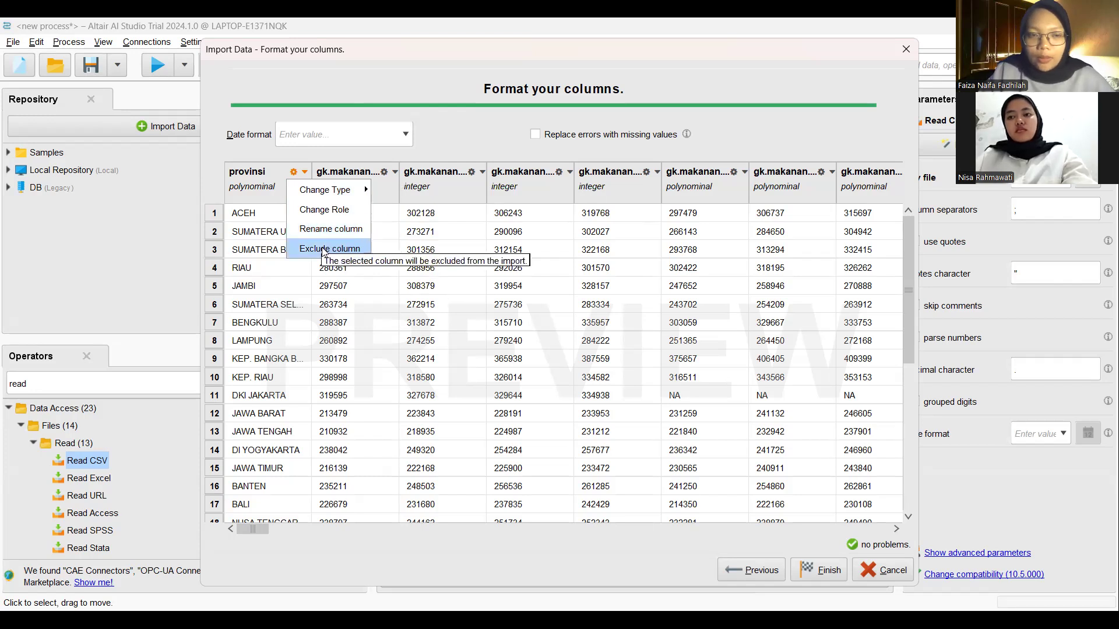
left_click(474, 140)
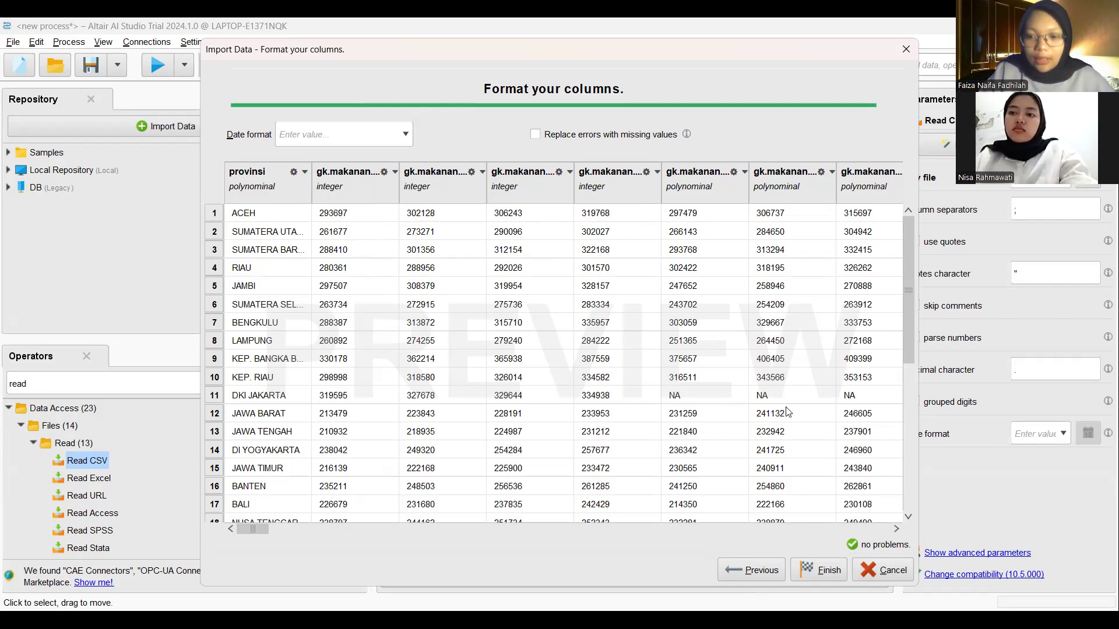
left_click(807, 558)
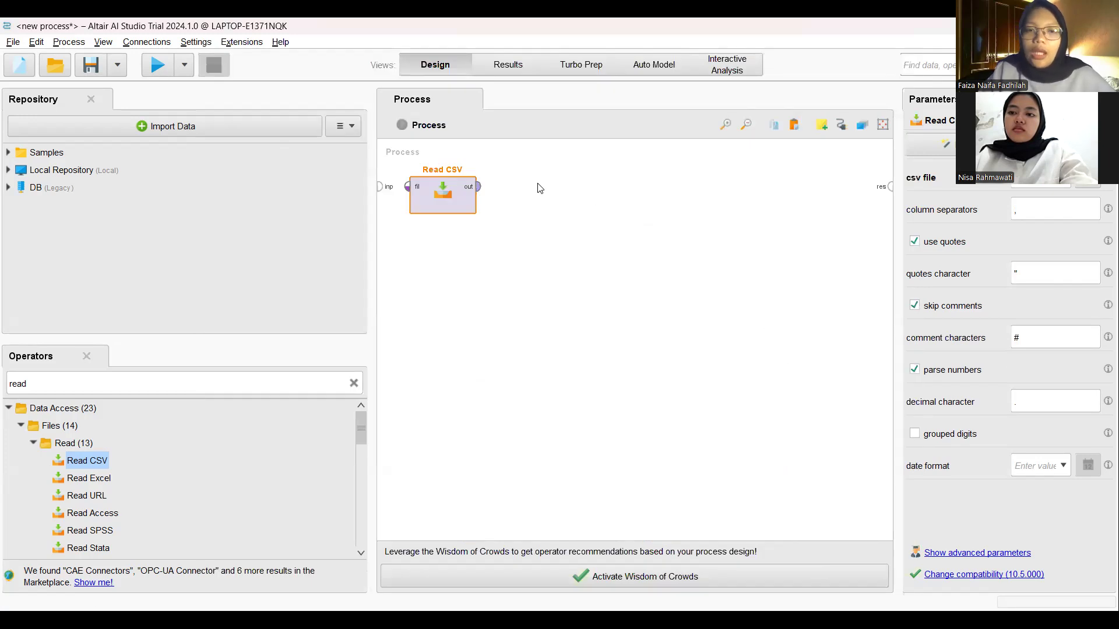
- Connect the Read CSV output to the process result port, run the process and look over the resulting data table
left_click(482, 192)
left_click(890, 188)
left_click(159, 67)
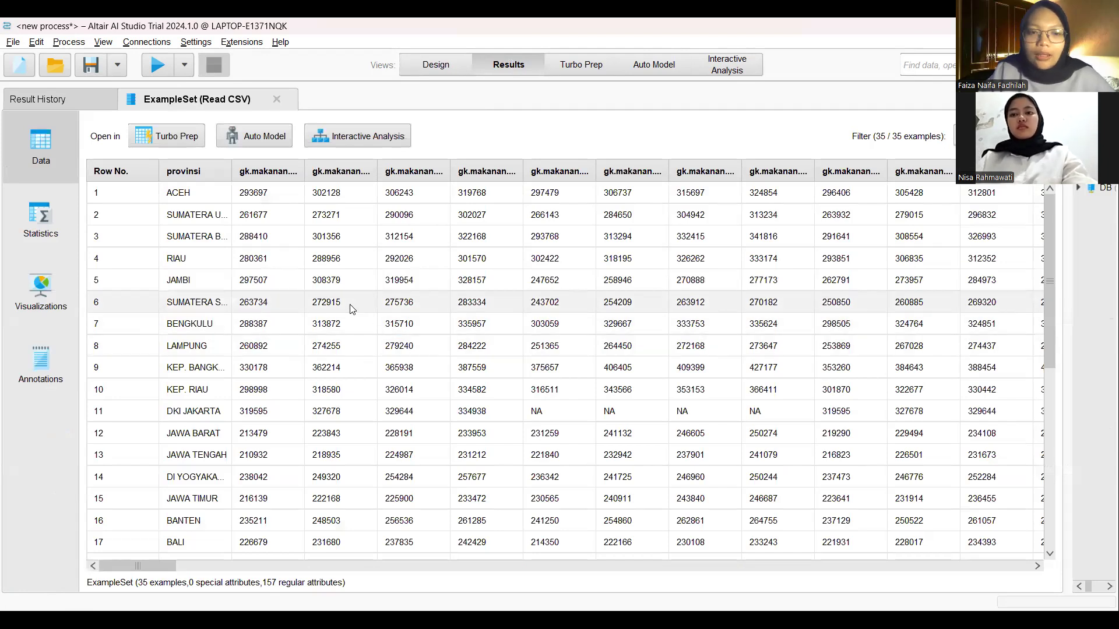
scroll(352, 309, "down", 3)
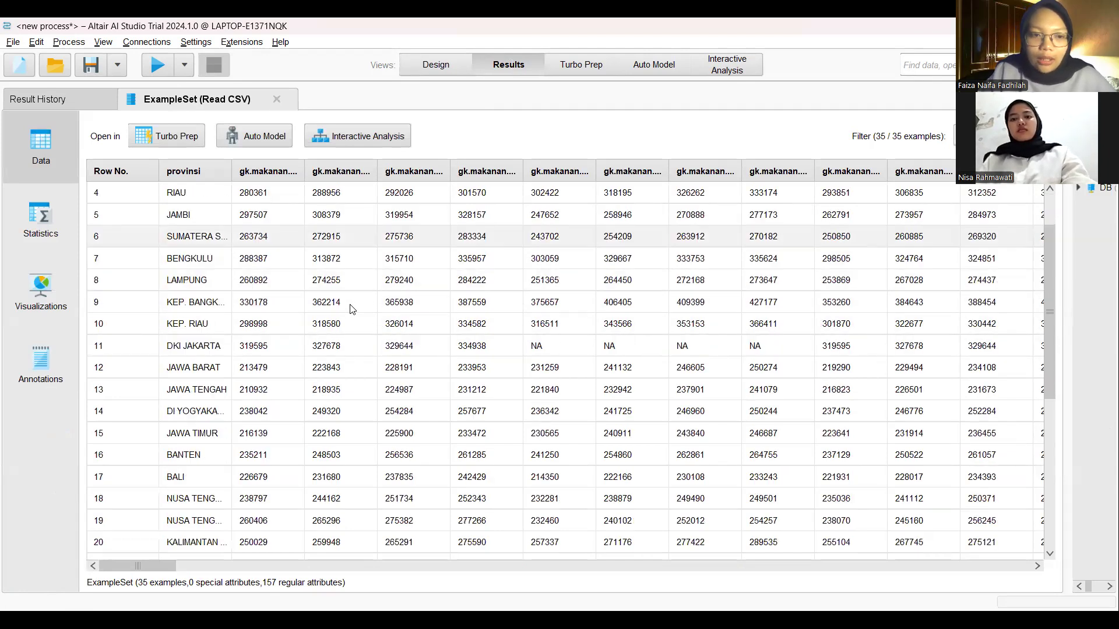
scroll(352, 309, "up", 2)
scroll(352, 309, "up", 1)
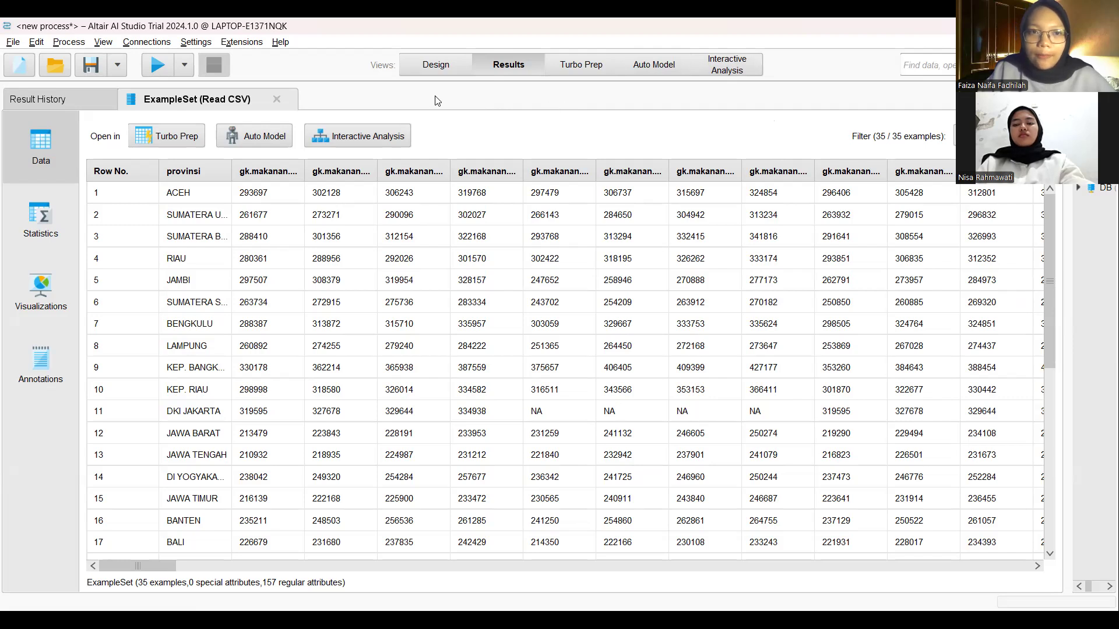
- Back in the process design, remove the connection from Read CSV to the result port and place a k-Means operator beside Read CSV
left_click(428, 66)
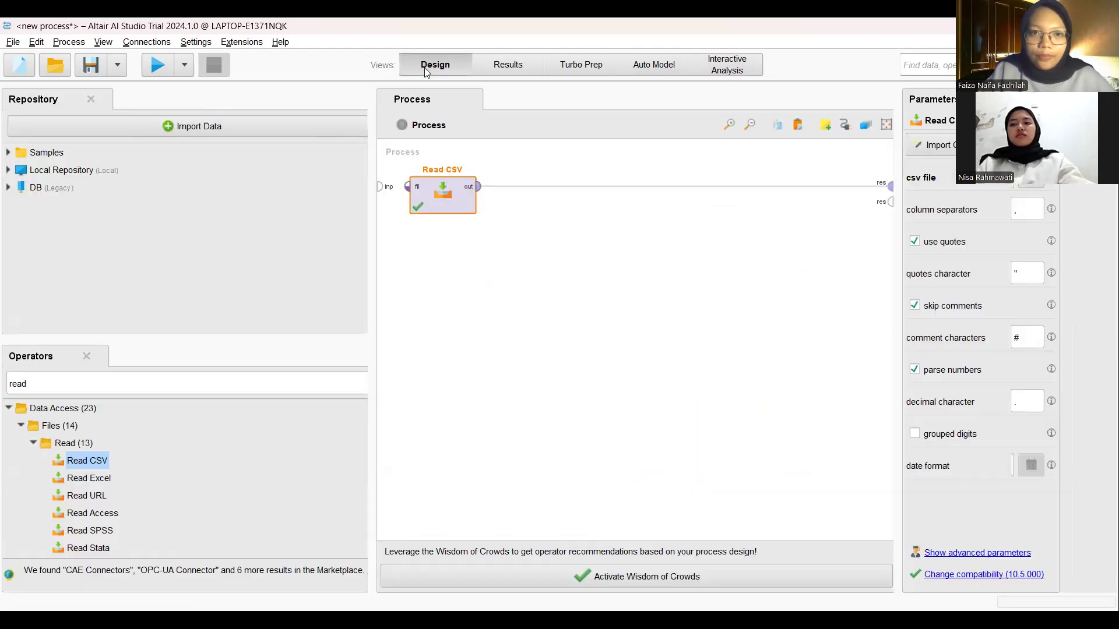
left_click(682, 183)
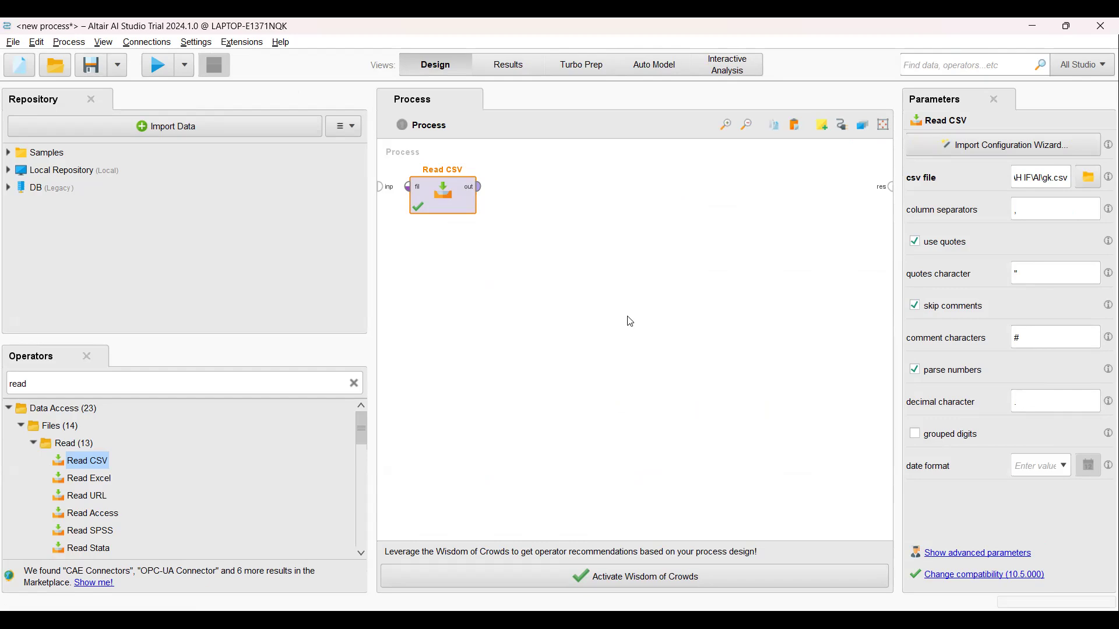
left_click(355, 384)
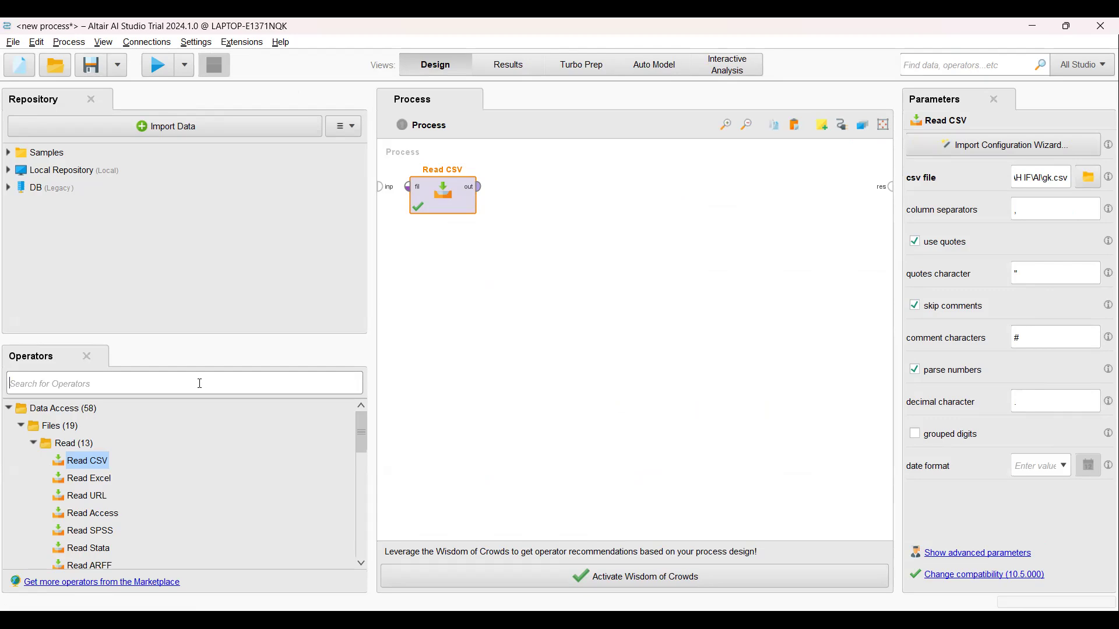
type("kme")
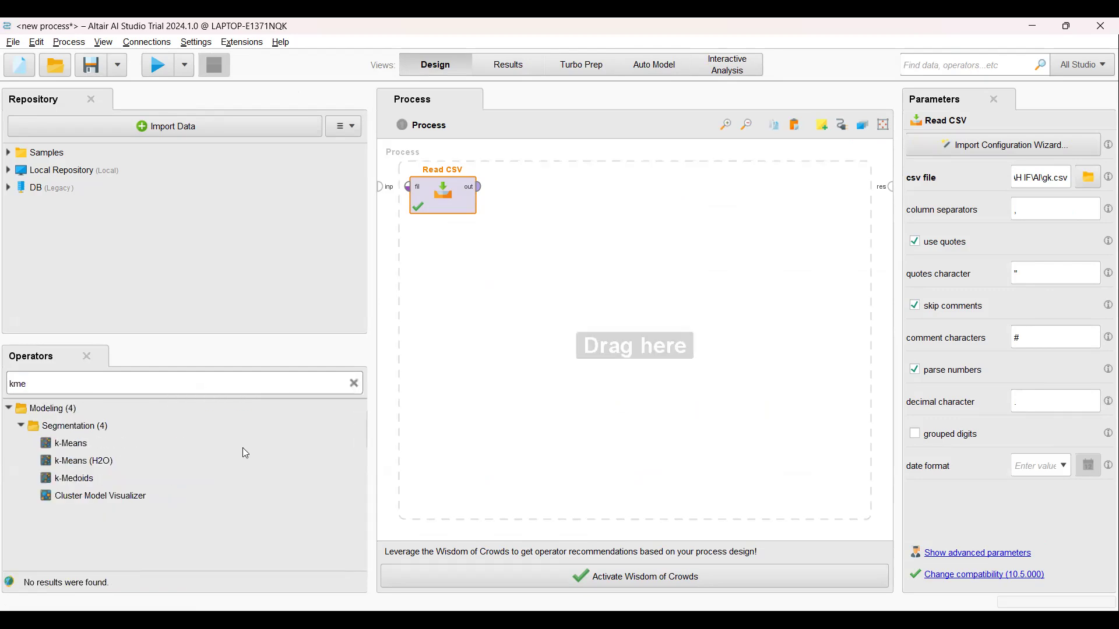
left_click(76, 449)
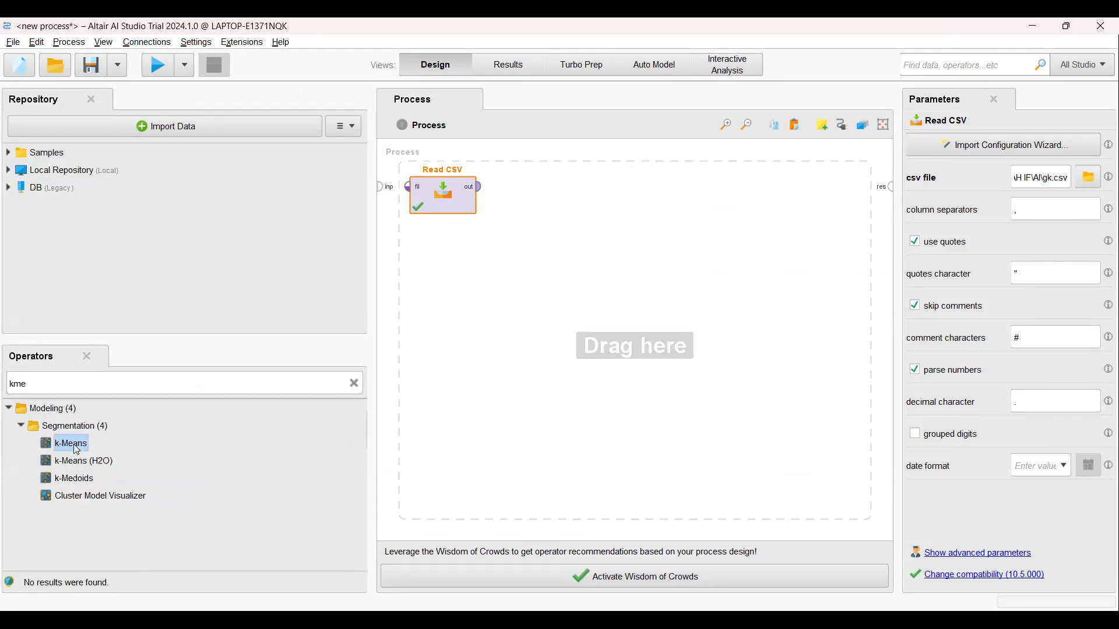
left_click_drag(76, 451, 411, 387)
left_click_drag(522, 167, 521, 169)
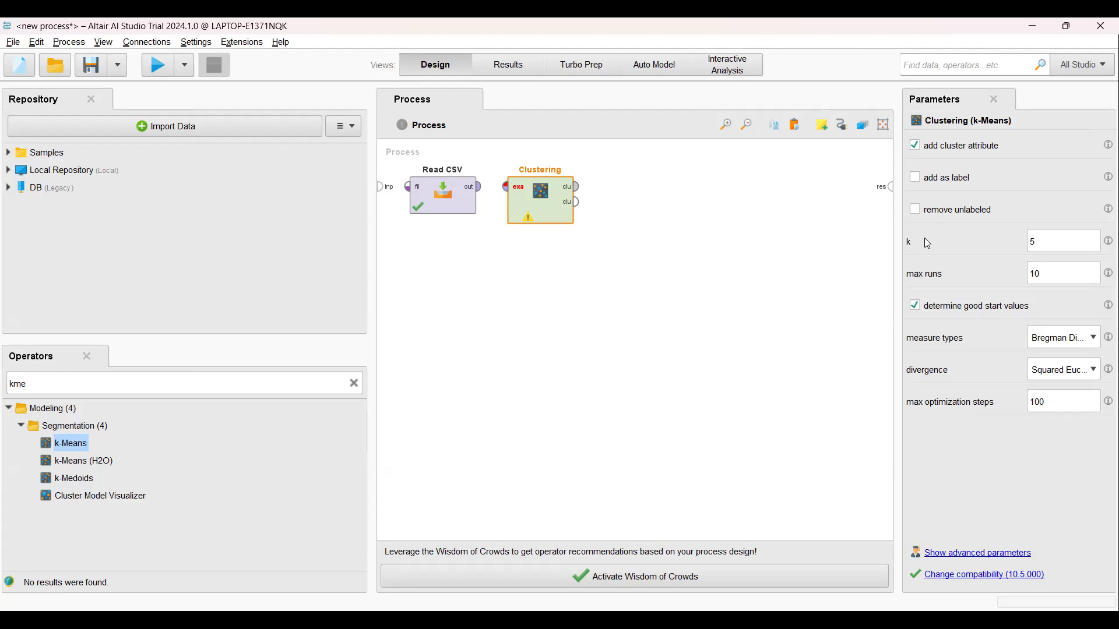
- Set the number of clusters k of the k-Means operator to 3
left_click(1048, 240)
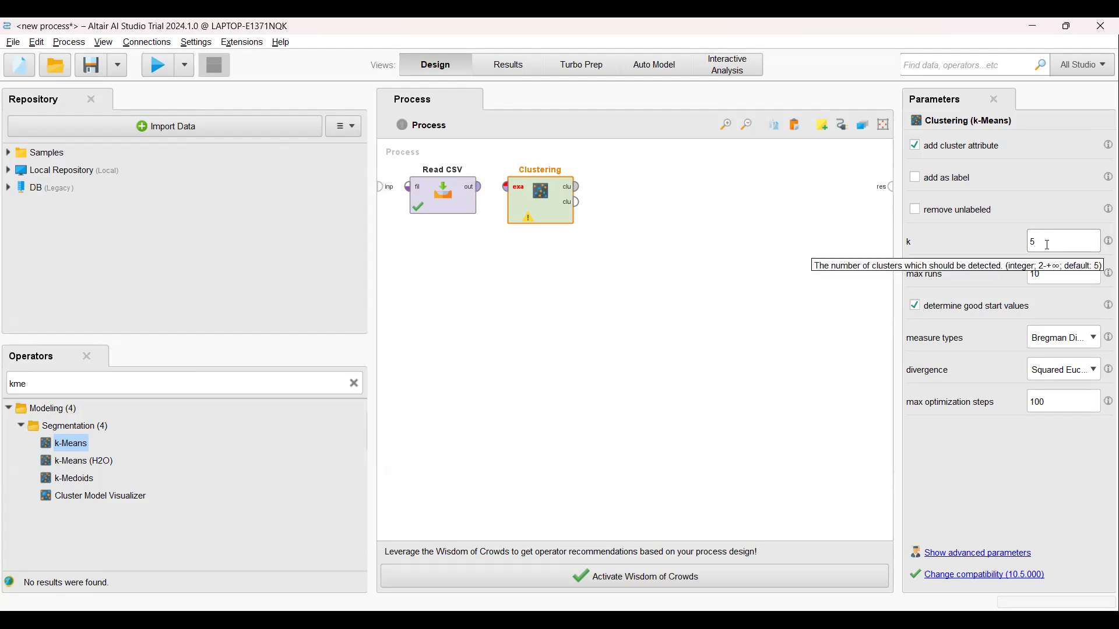
key("BackSpace")
type("3")
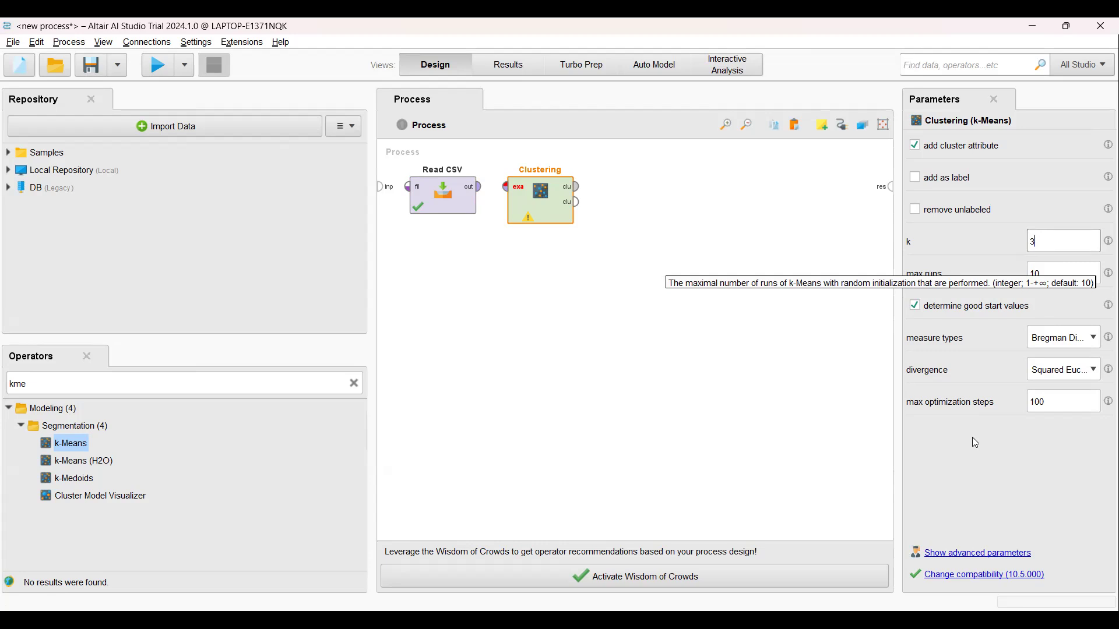
left_click(1056, 269)
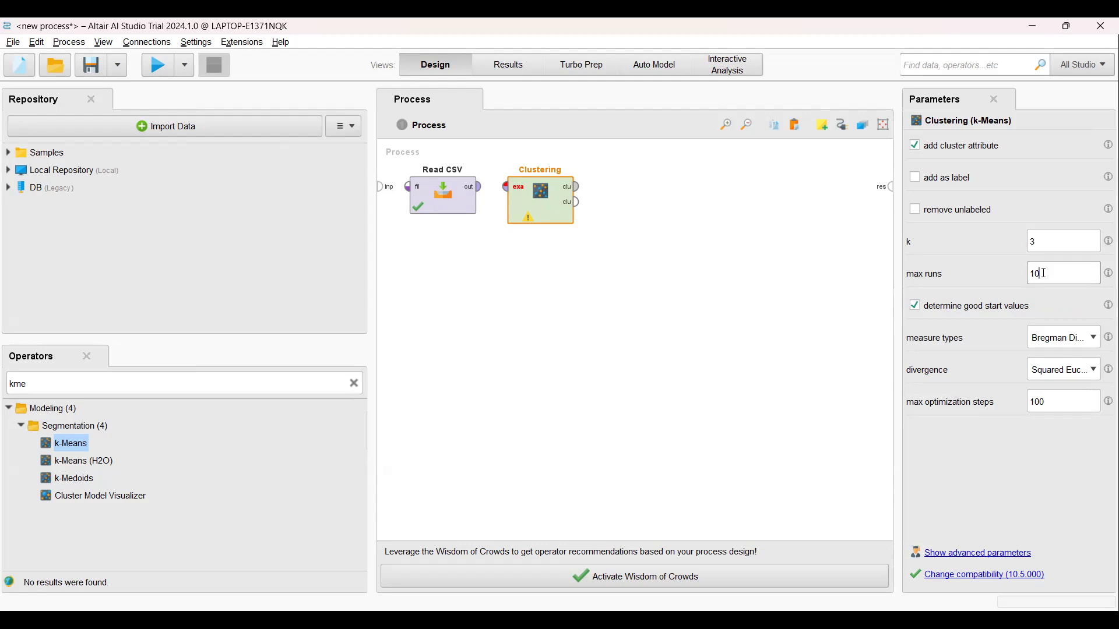
- Set the clustering measure type to Mixed Measures with MixedEuclideanDistance as the mixed measure
left_click(1075, 341)
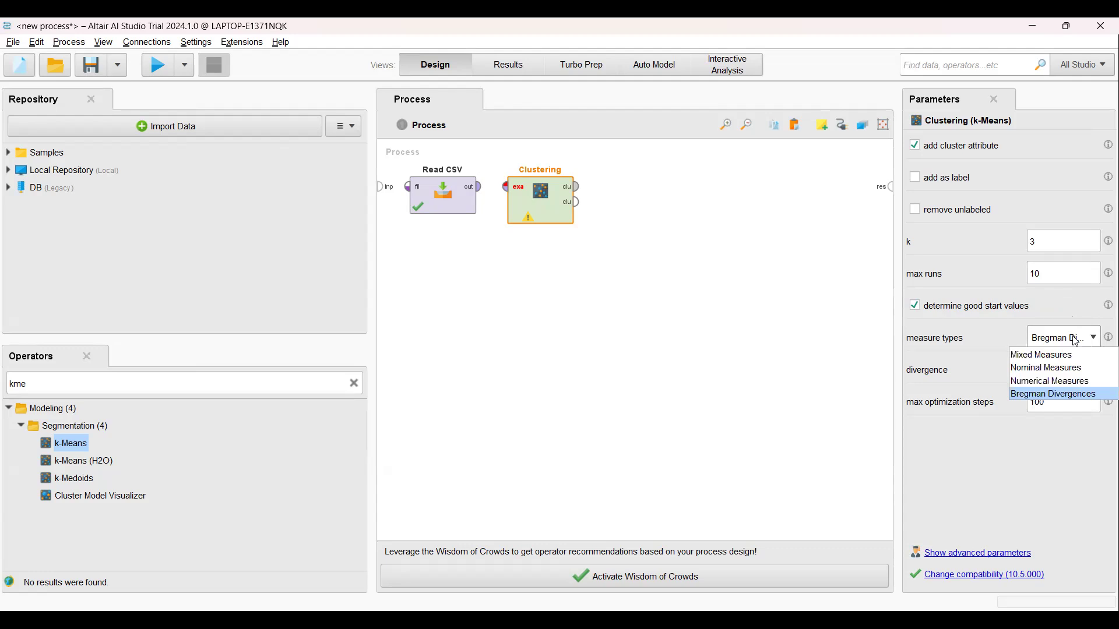
left_click(1064, 356)
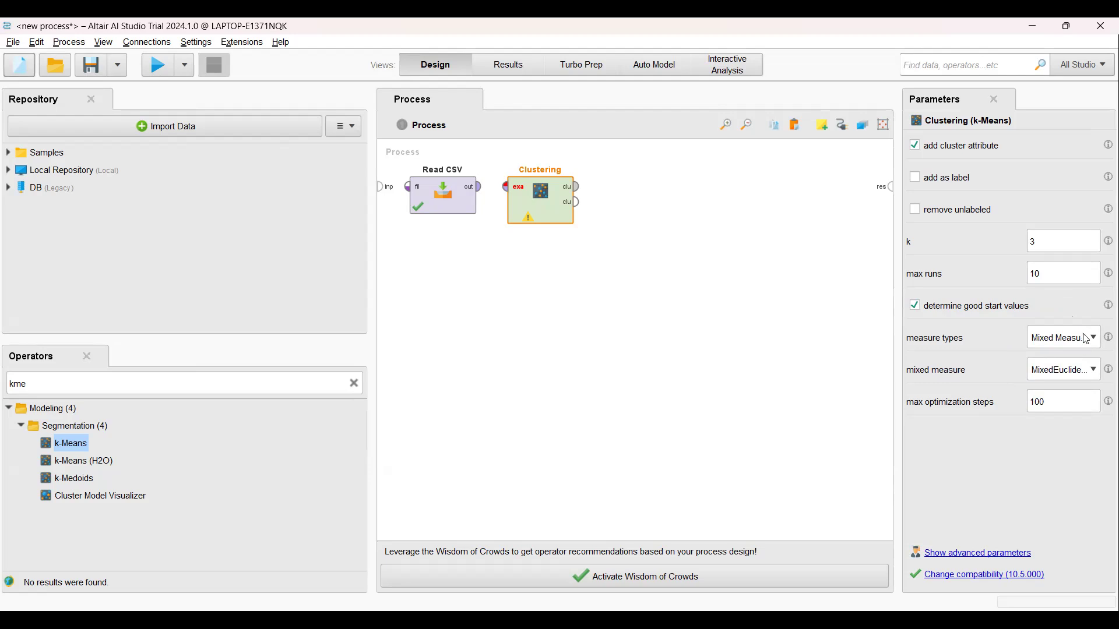
left_click(1085, 377)
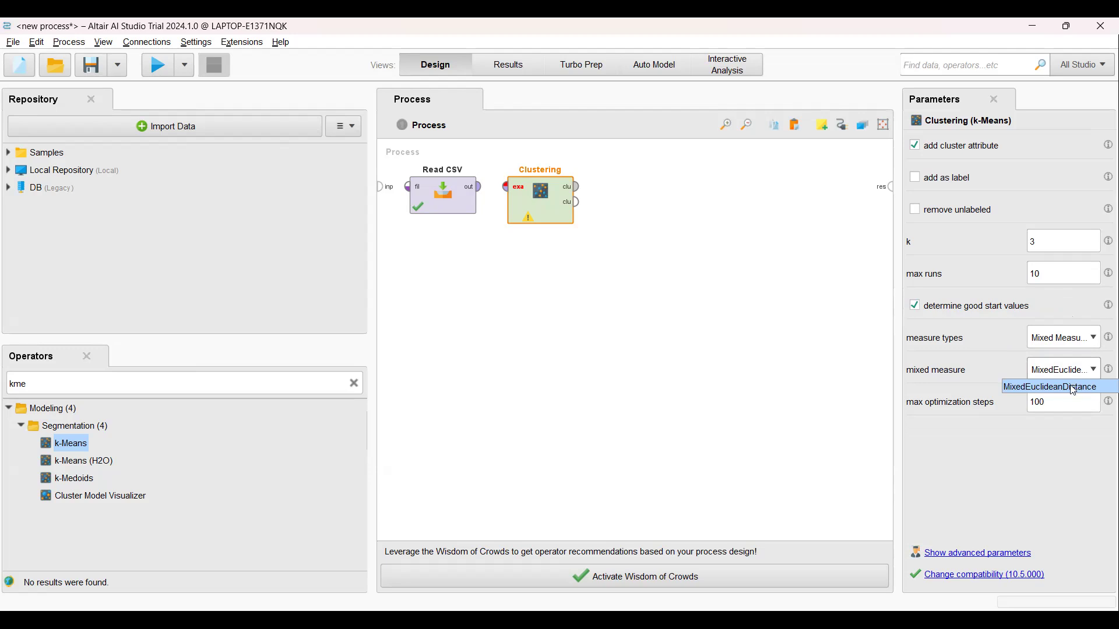
left_click(1062, 404)
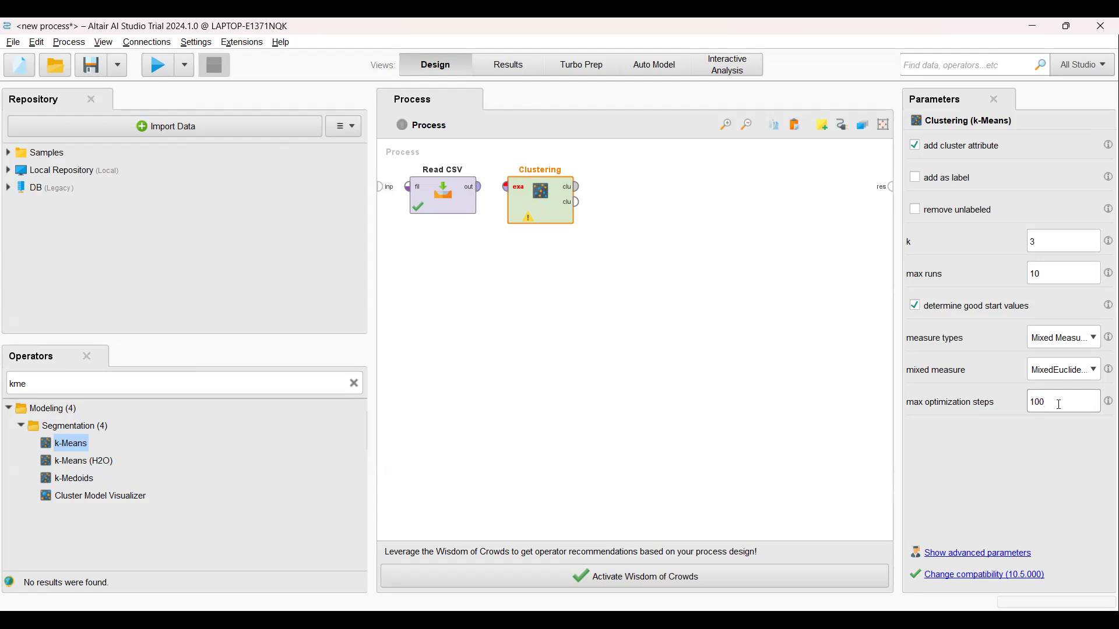
- Connect both k-Means outputs to the process result ports and the Read CSV output to the k-Means example set input
left_click(1057, 404)
left_click(892, 187)
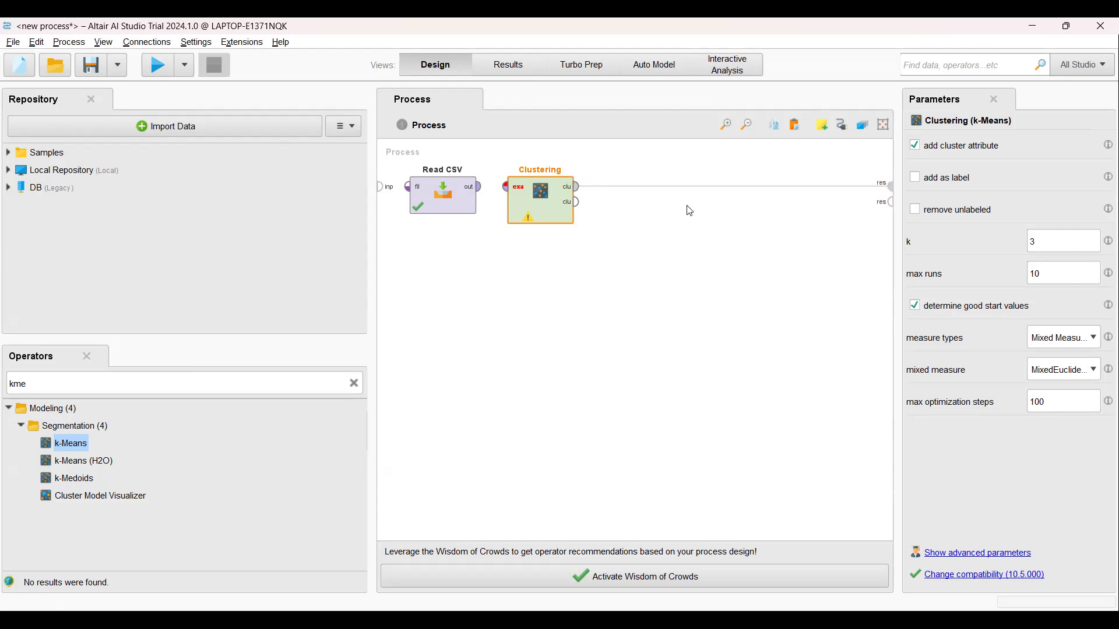
left_click(579, 203)
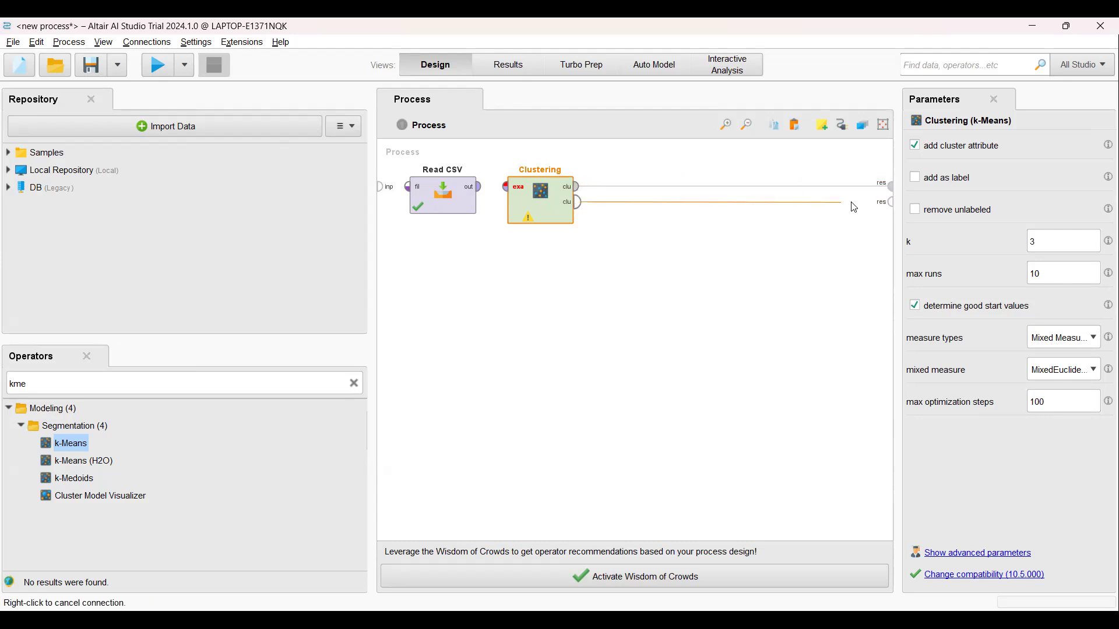
left_click(890, 204)
left_click(482, 187)
left_click(511, 193)
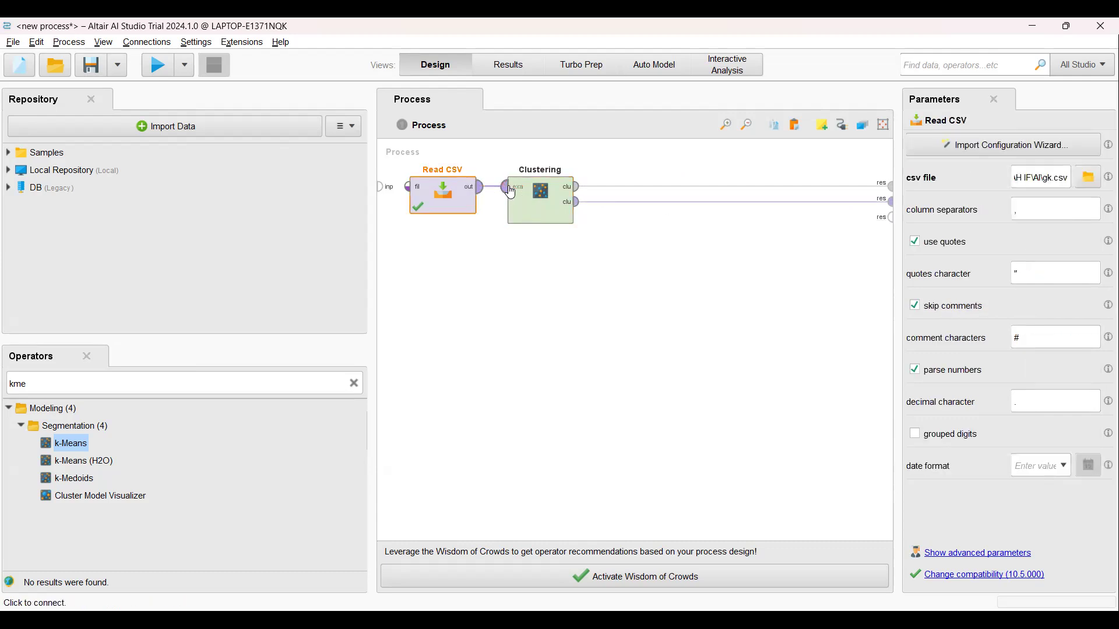
- Run the process and look over the clustered data table by province
left_click(160, 64)
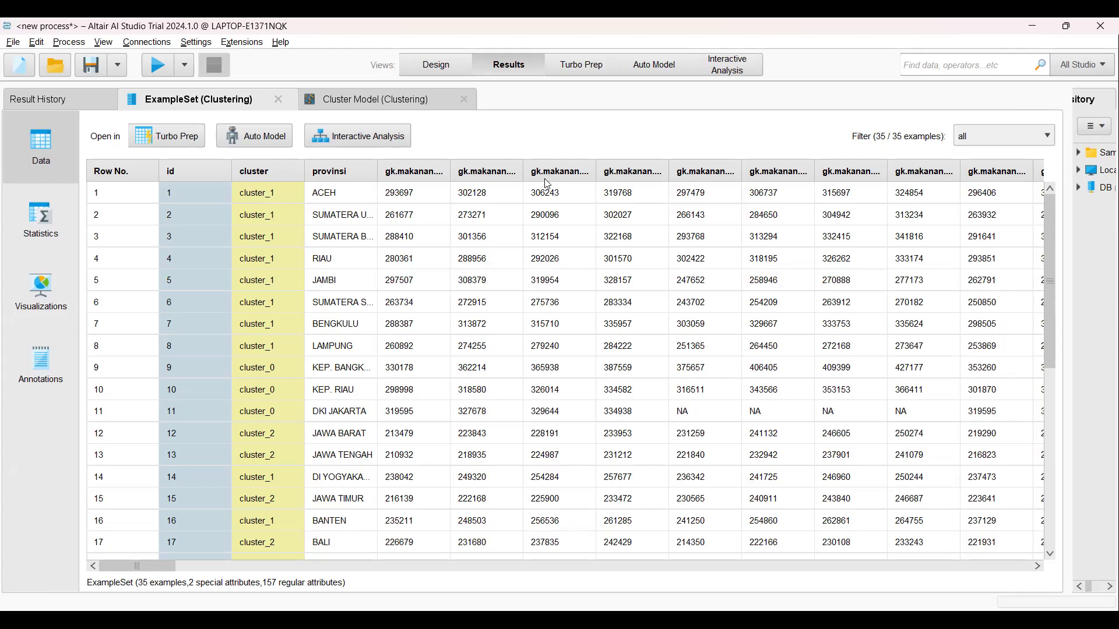
scroll(518, 226, "down", 1)
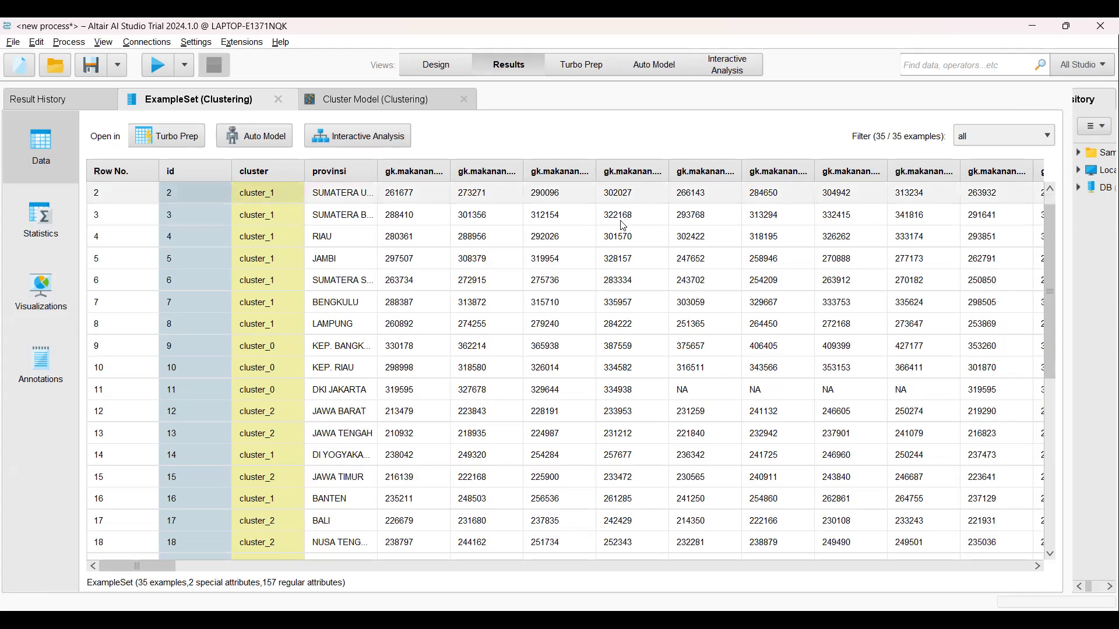
scroll(470, 272, "up", 1)
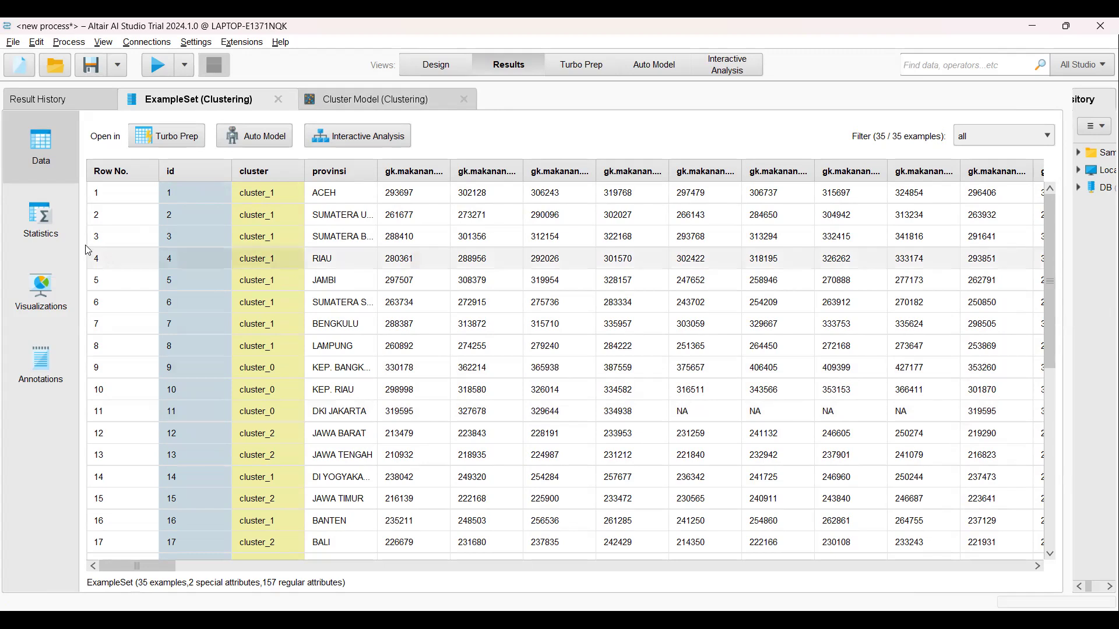
- Expand the statistics of the cluster attribute, open its bar chart and examine the count of each cluster
left_click(51, 234)
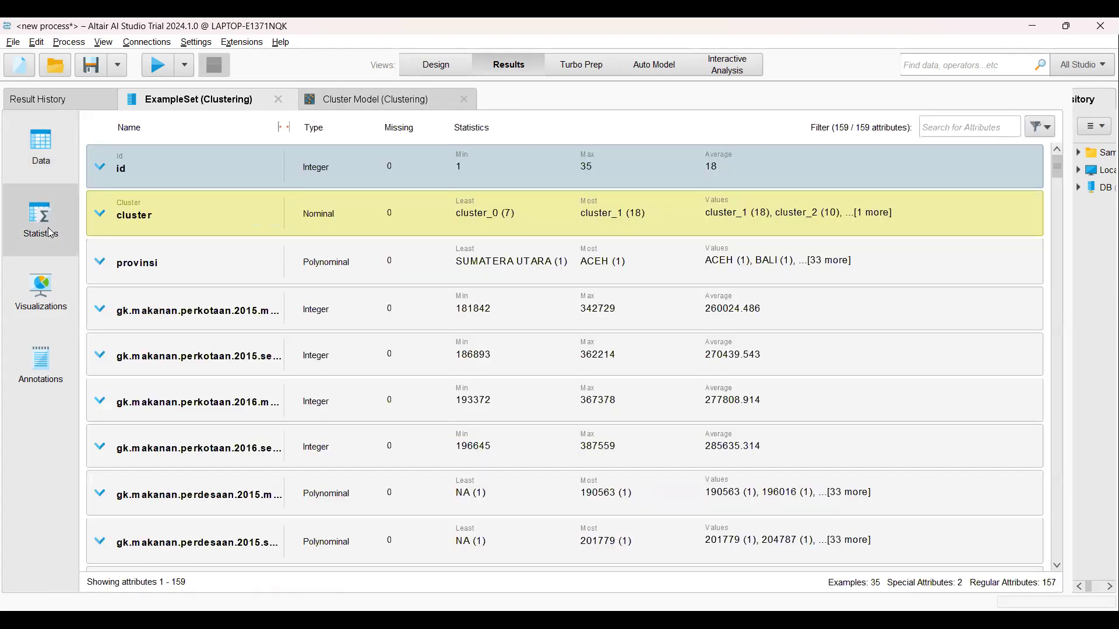
left_click(101, 214)
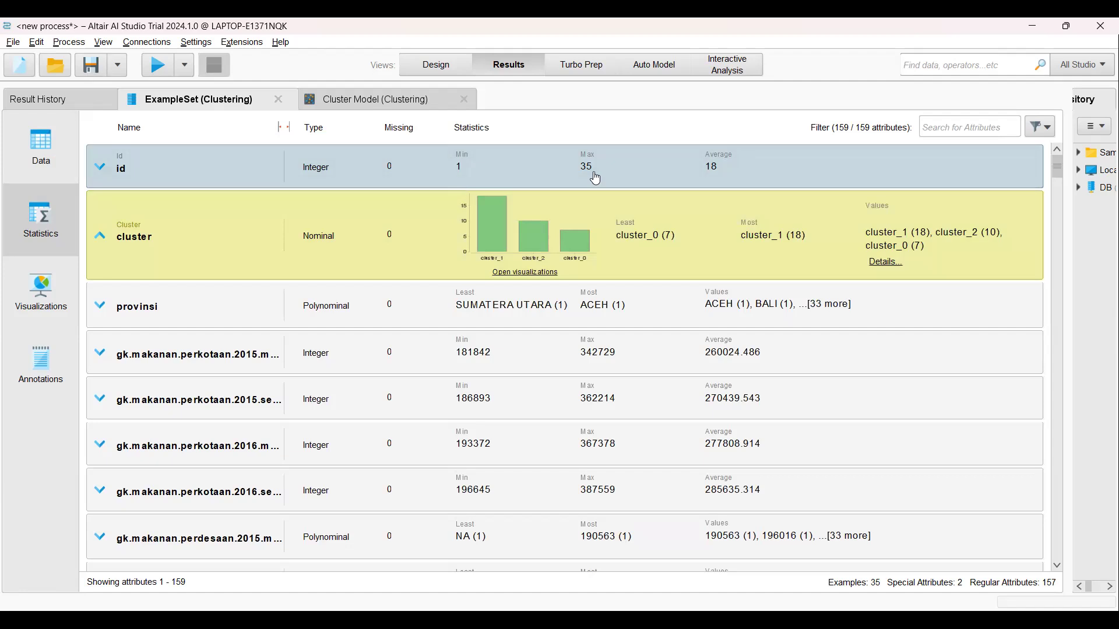
left_click(546, 274)
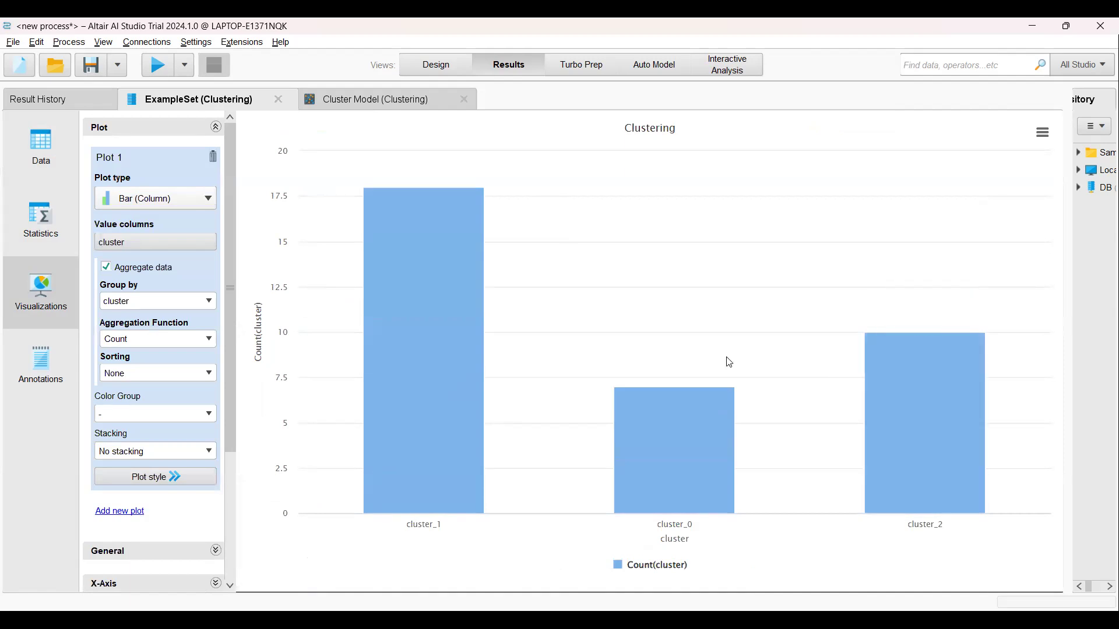
mouse_move(460, 348)
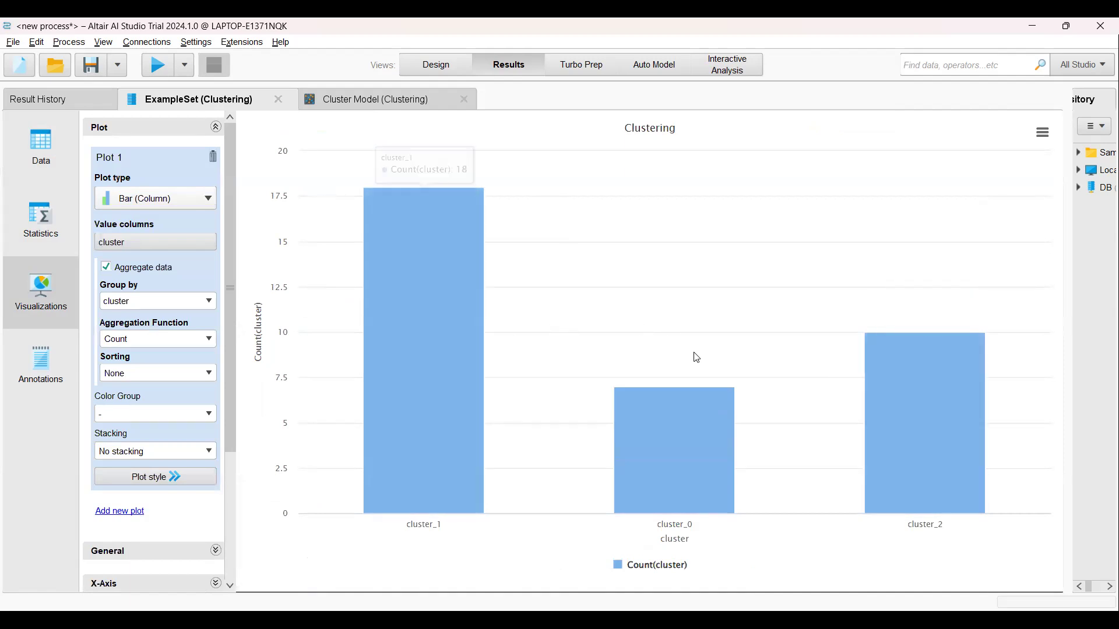
mouse_move(703, 476)
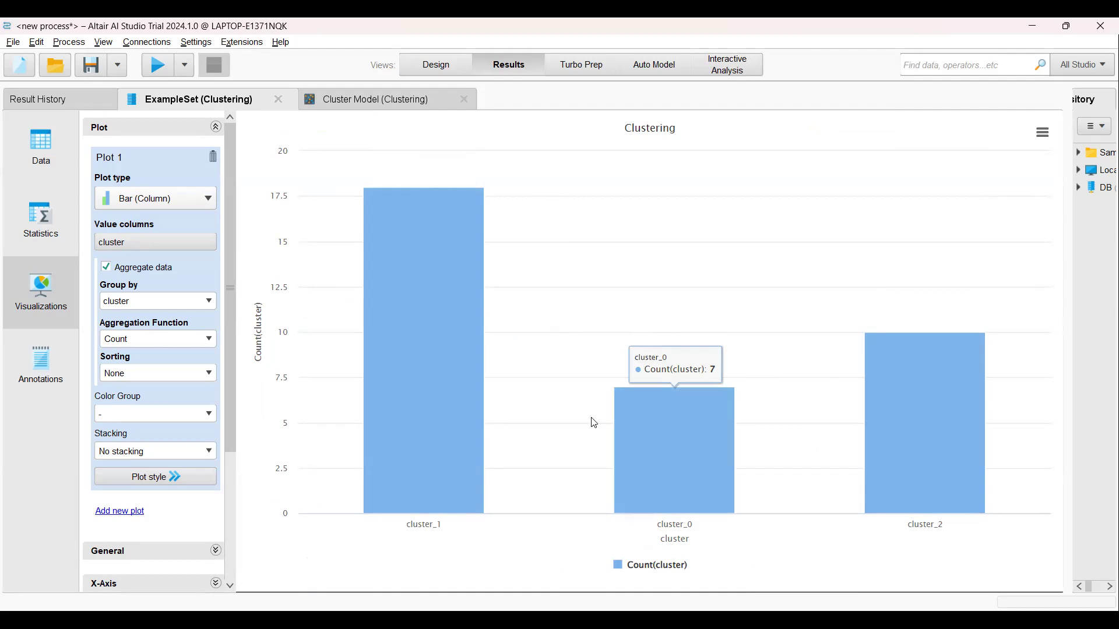
mouse_move(410, 395)
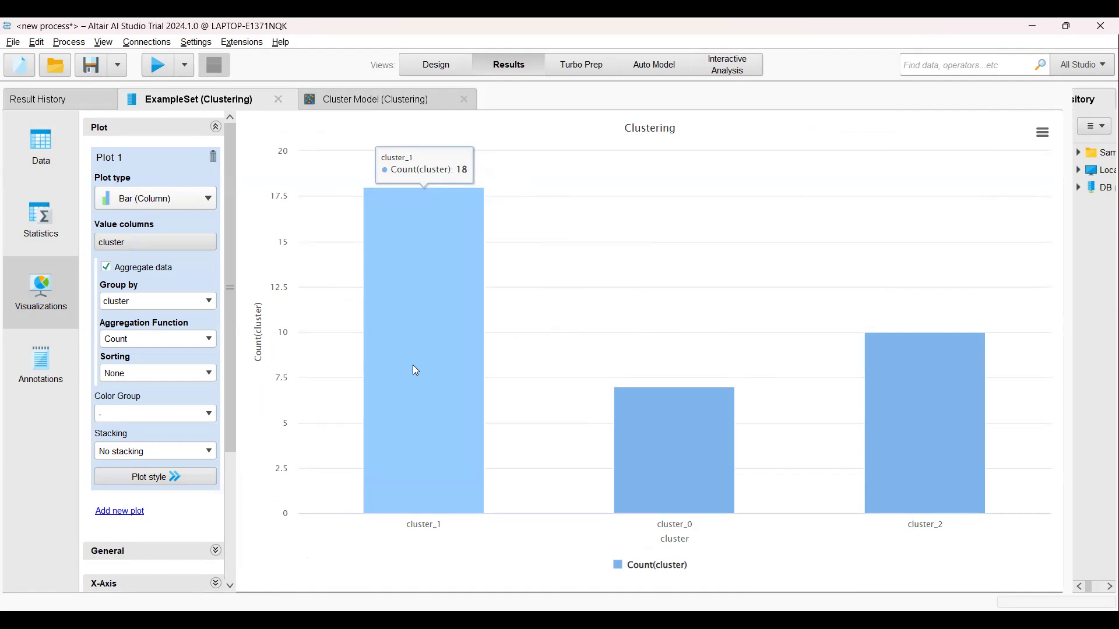
mouse_move(872, 402)
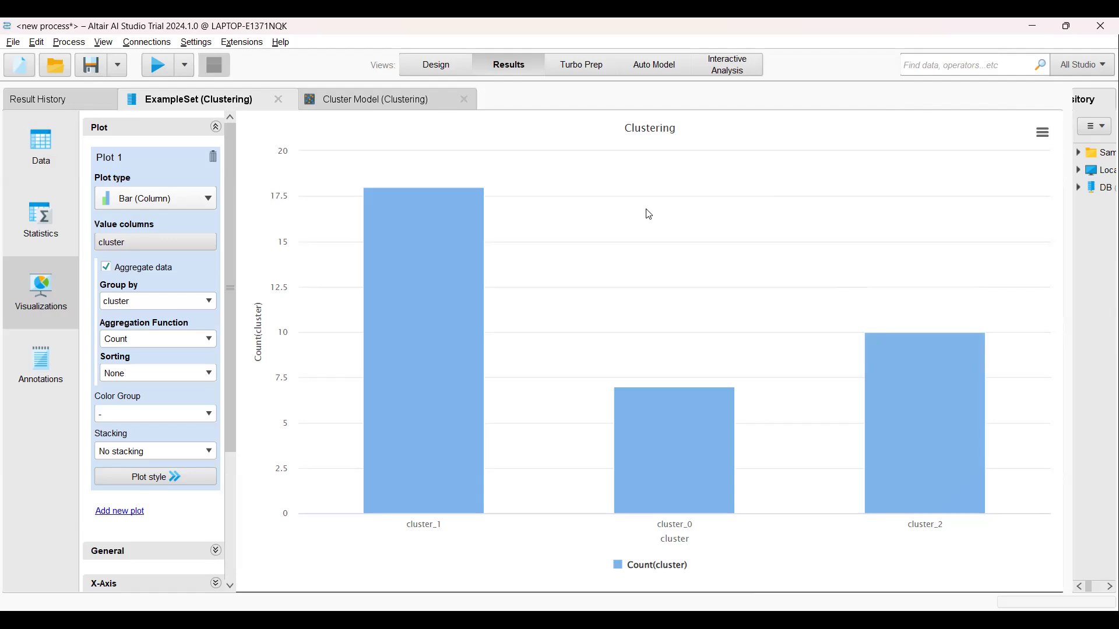
- Change the plot type of the cluster visualization to Scatter / Bubble
left_click(211, 201)
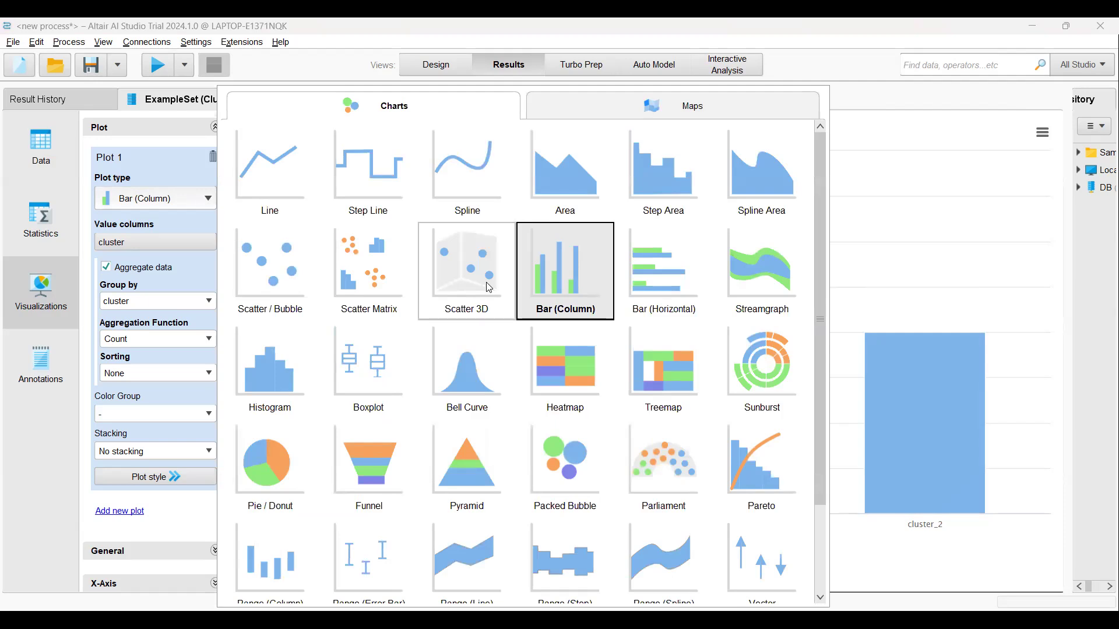
scroll(490, 288, "down", 3)
scroll(490, 288, "up", 3)
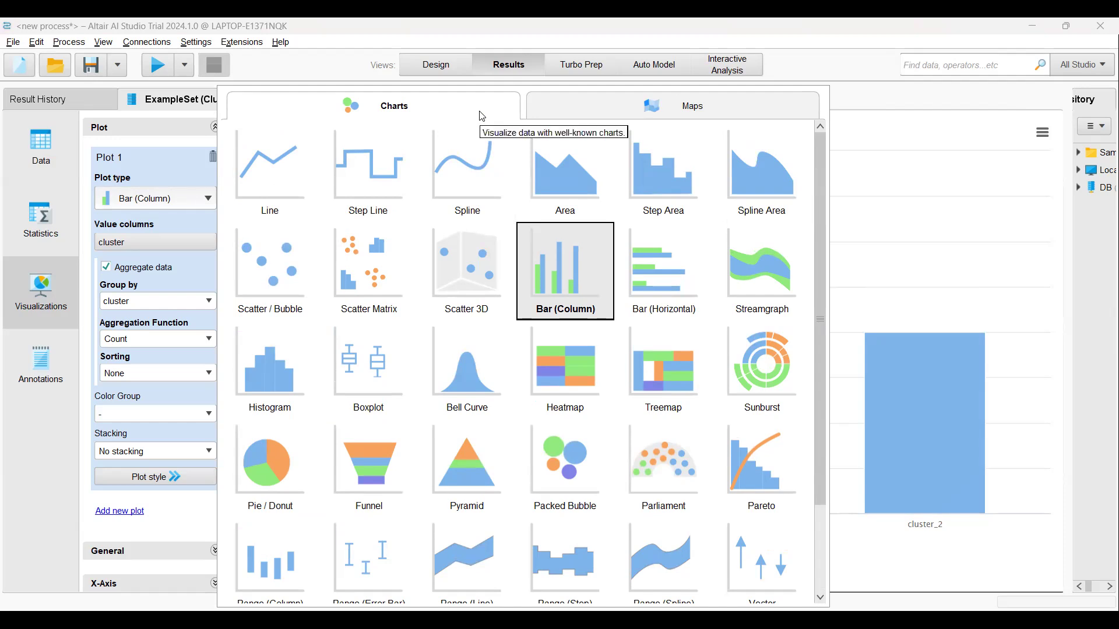
left_click(288, 263)
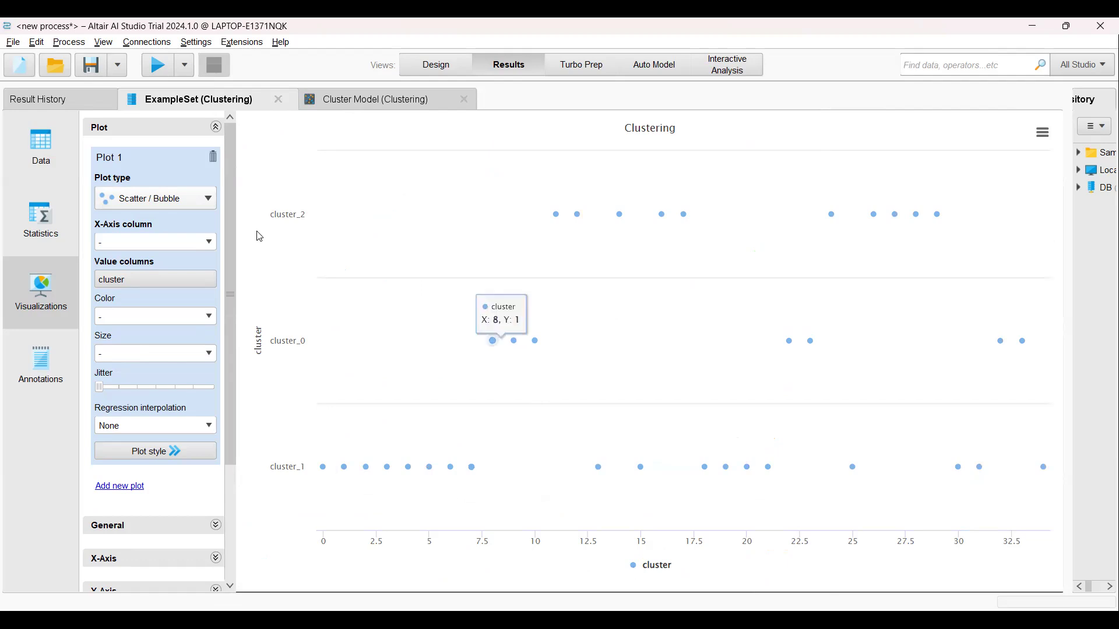
- Set the scatter plot's X-axis column to provinsi
left_click(205, 243)
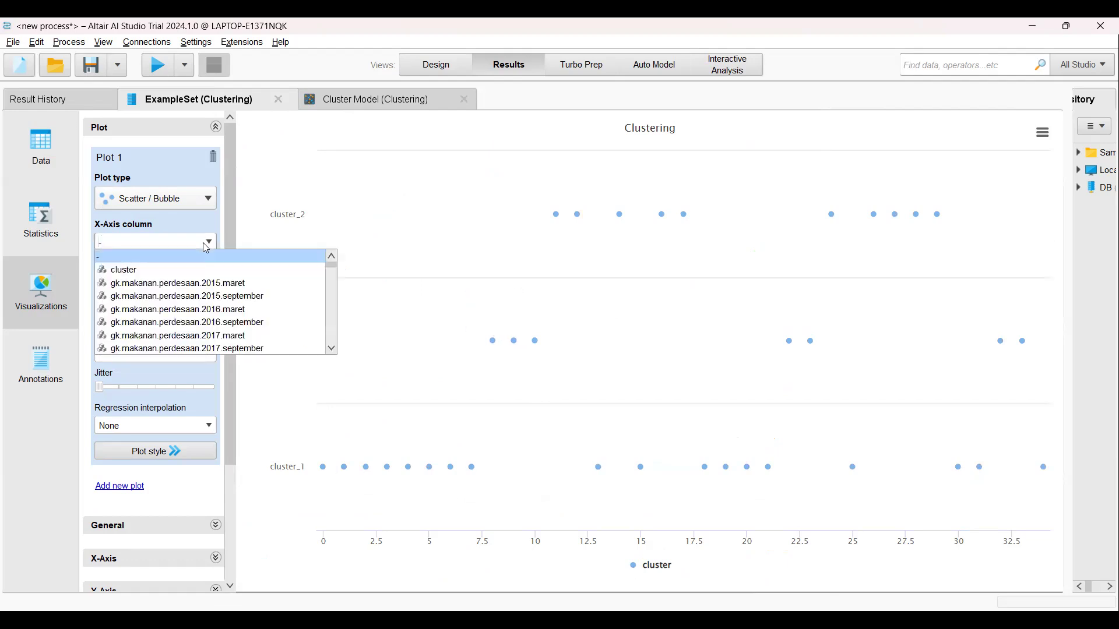
scroll(214, 291, "down", 10)
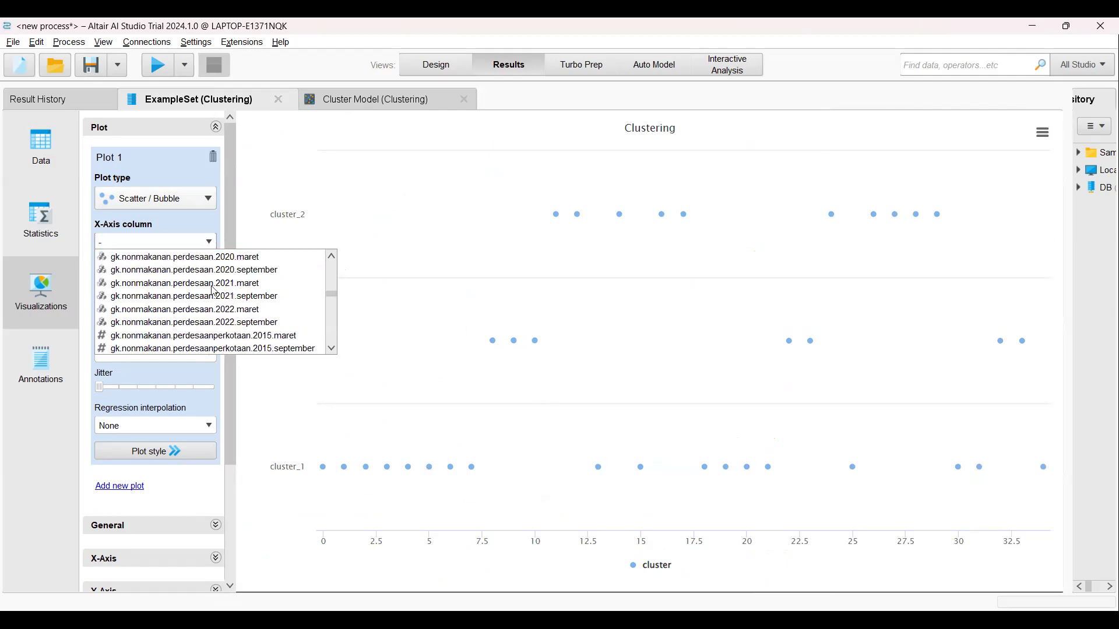
scroll(215, 291, "down", 10)
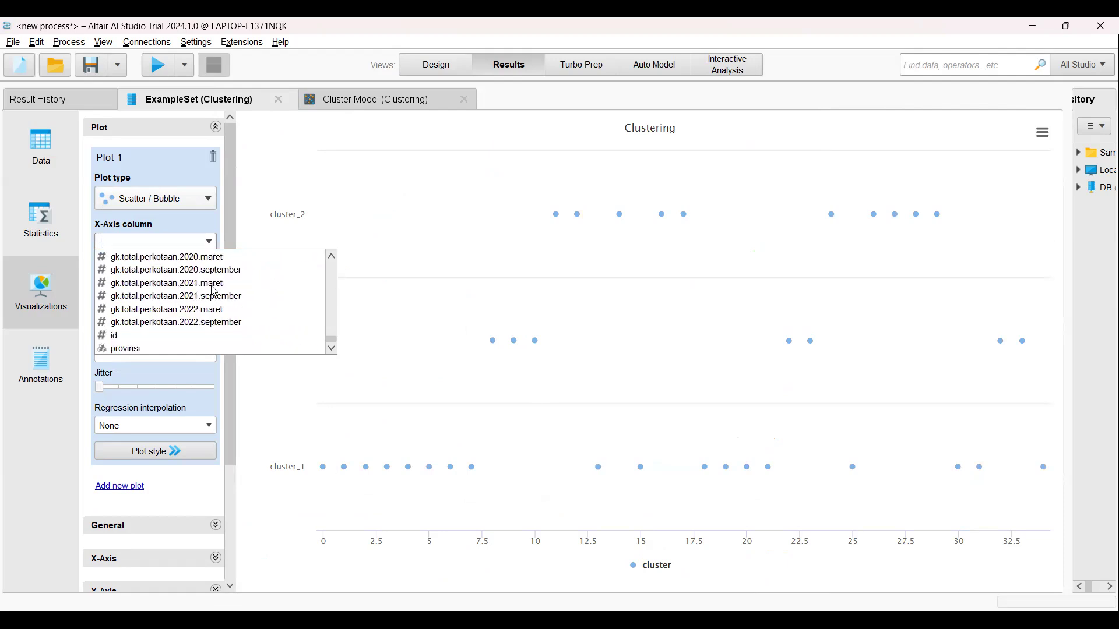
left_click(155, 348)
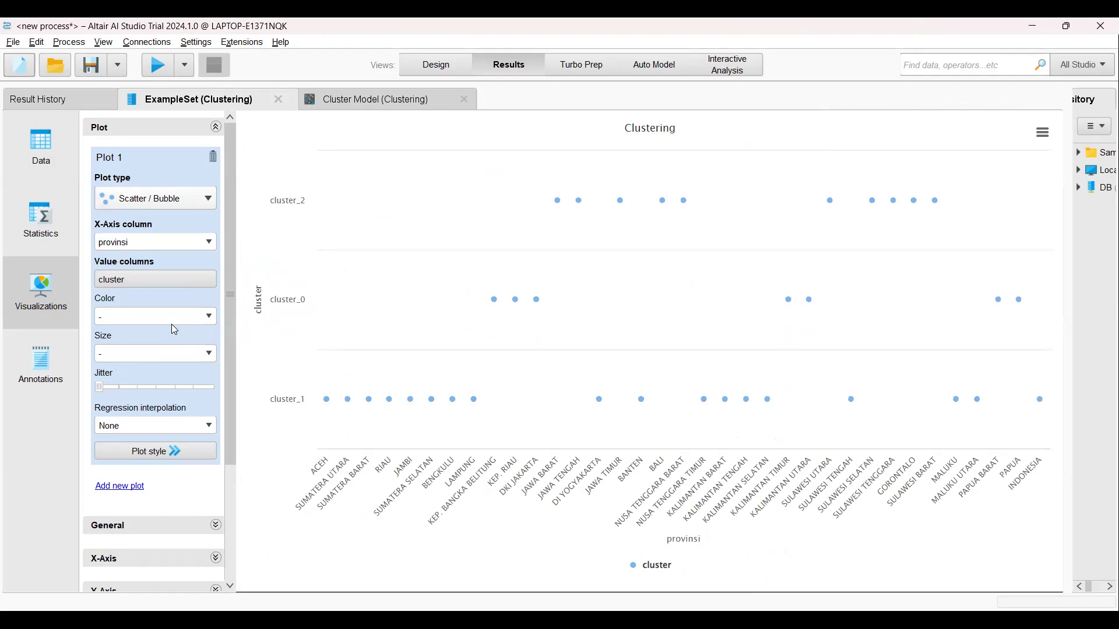
- Replace cluster with gk.makanan.perkotaan.2015.maret as the scatter plot's value column
left_click(191, 282)
left_click(603, 245)
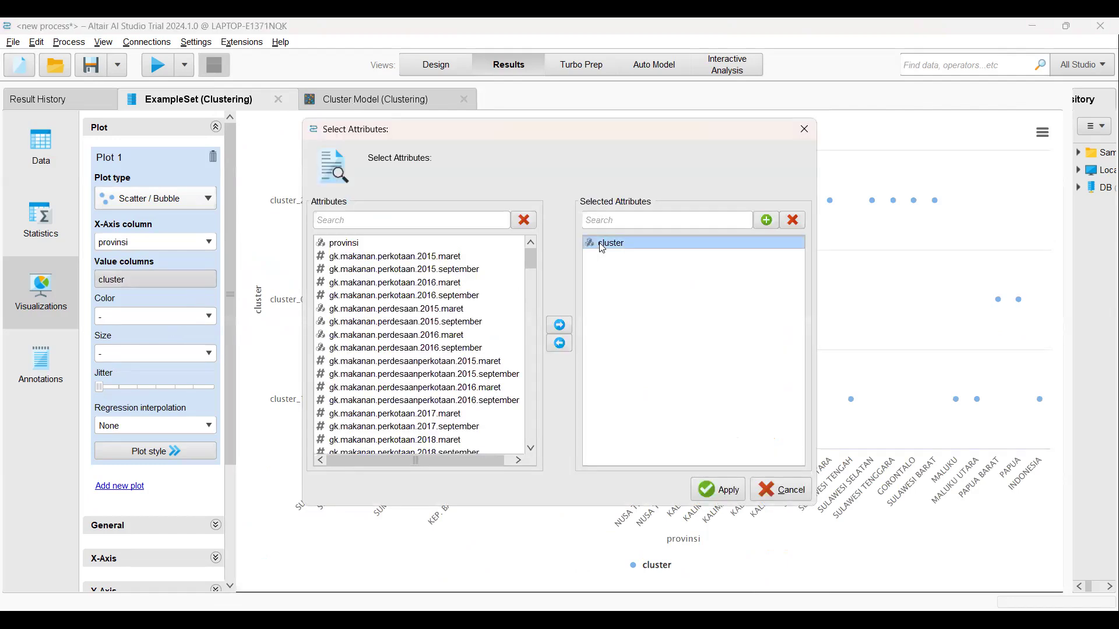
left_click(562, 343)
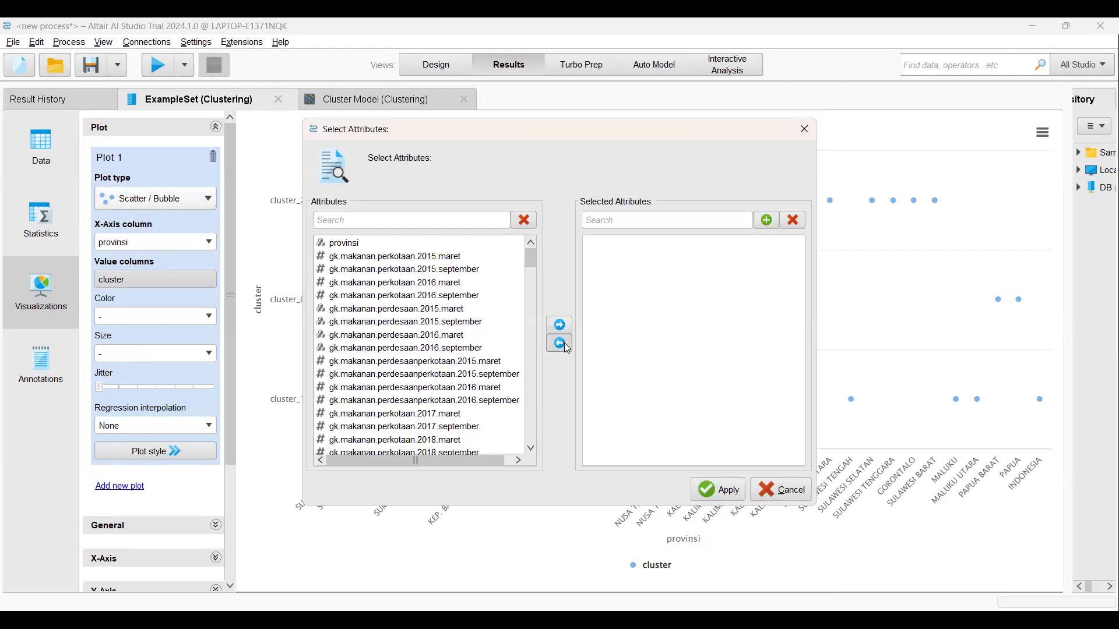
double_click(417, 259)
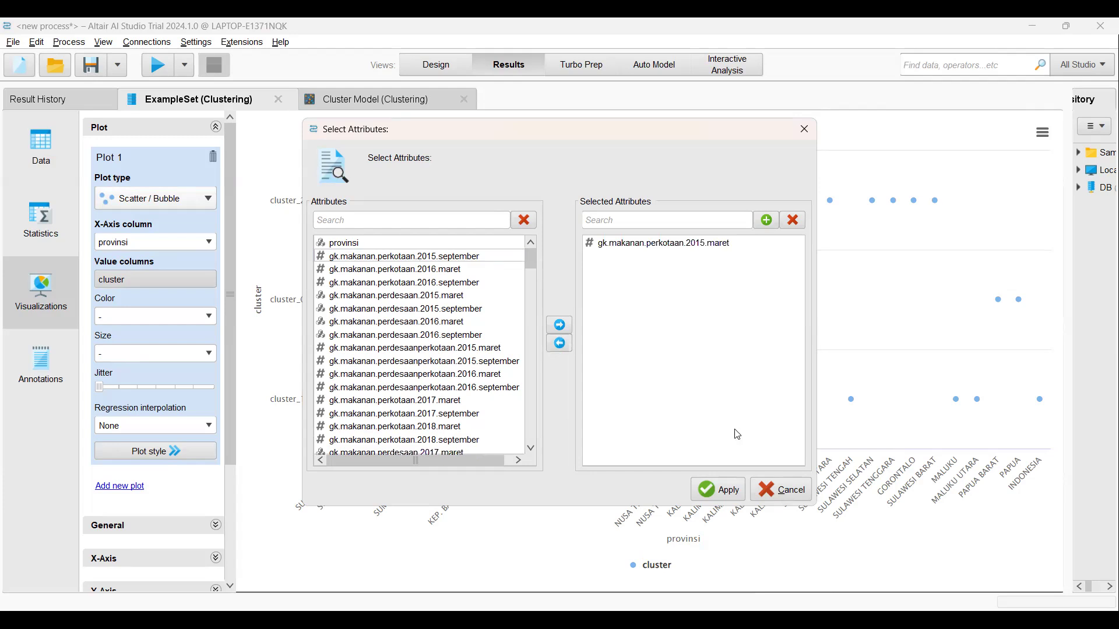
left_click(730, 495)
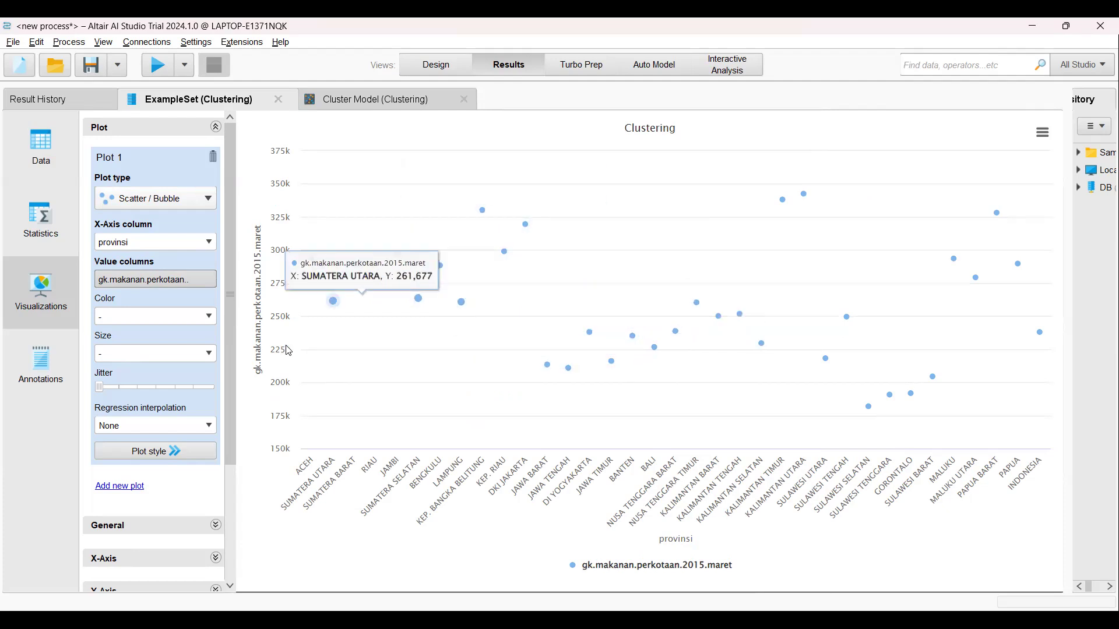
- Color the scatter plot points by cluster and inspect individual provinces in the chart
left_click(210, 318)
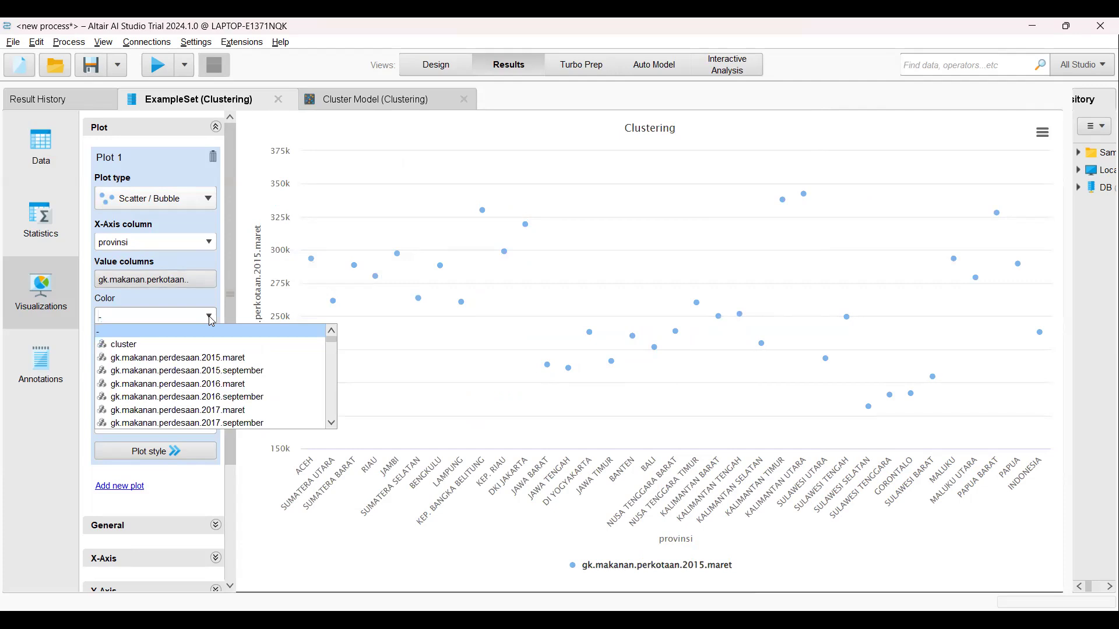
left_click(150, 346)
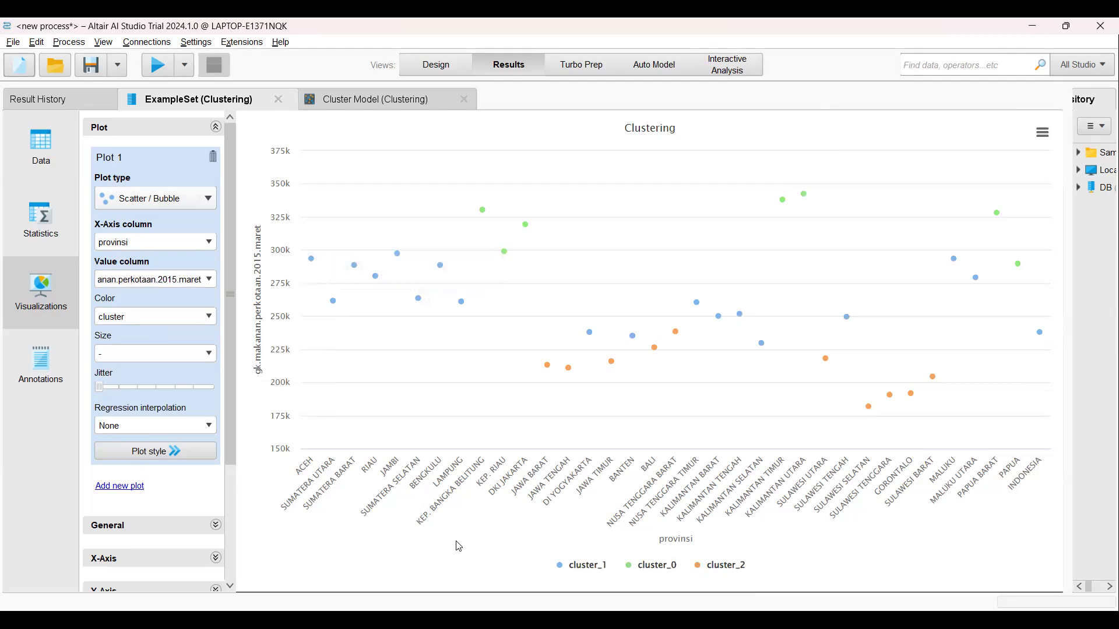
mouse_move(649, 320)
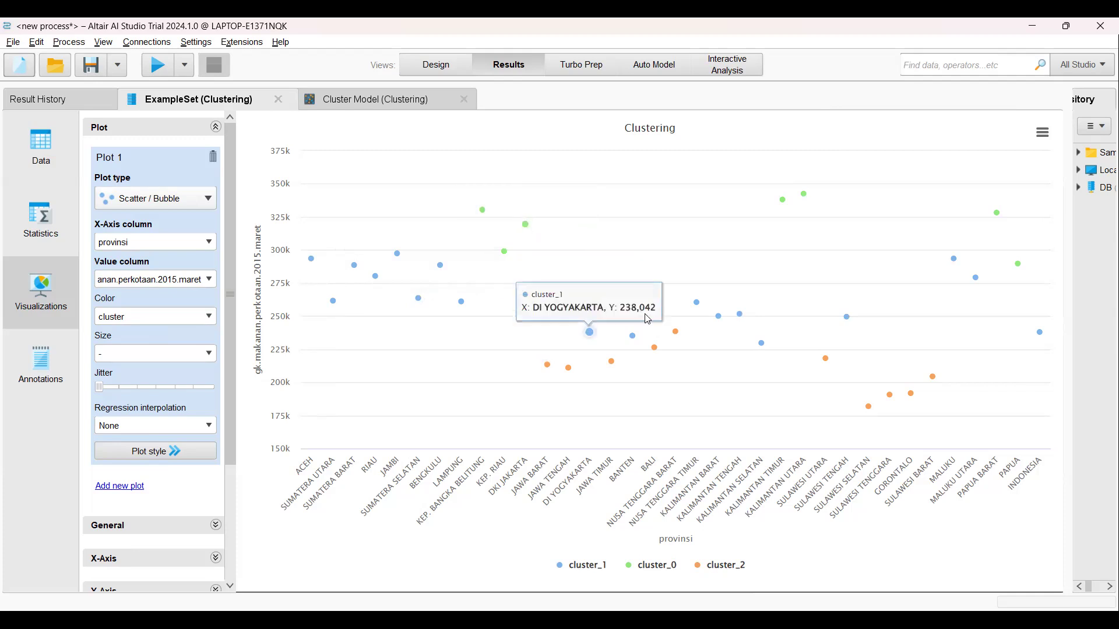
mouse_move(530, 261)
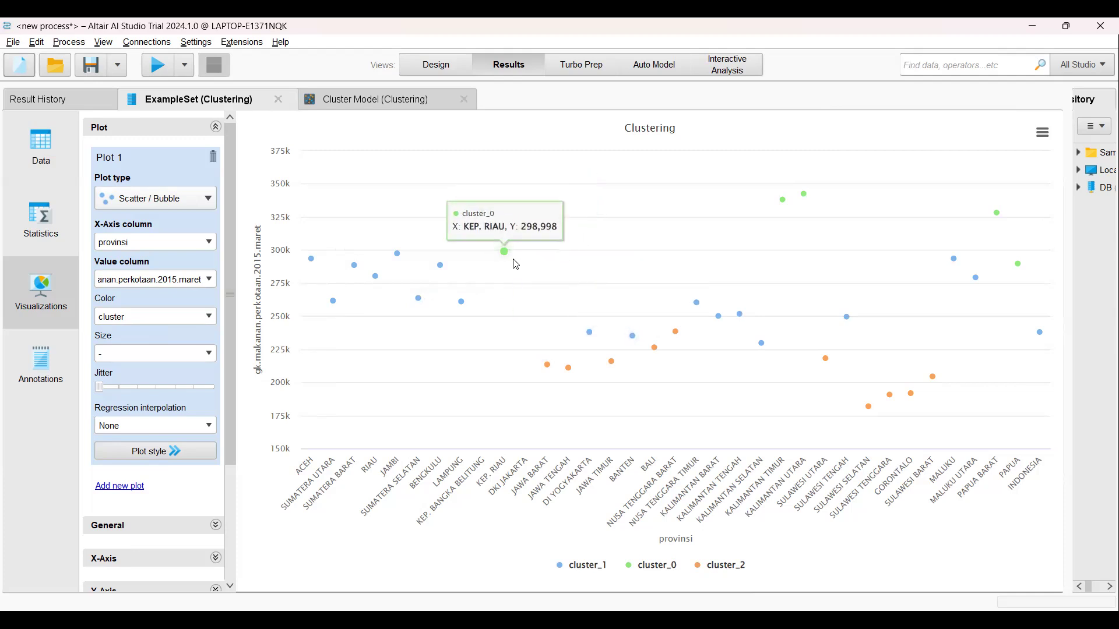
mouse_move(531, 224)
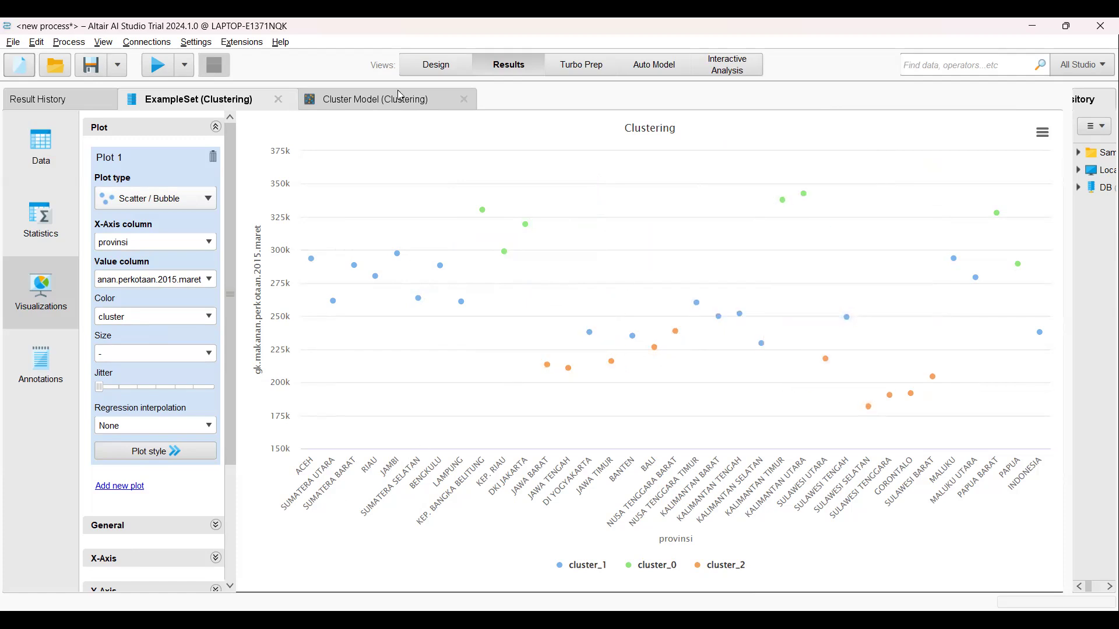
- Open the Cluster Model result to review the number of items in each cluster
left_click(369, 102)
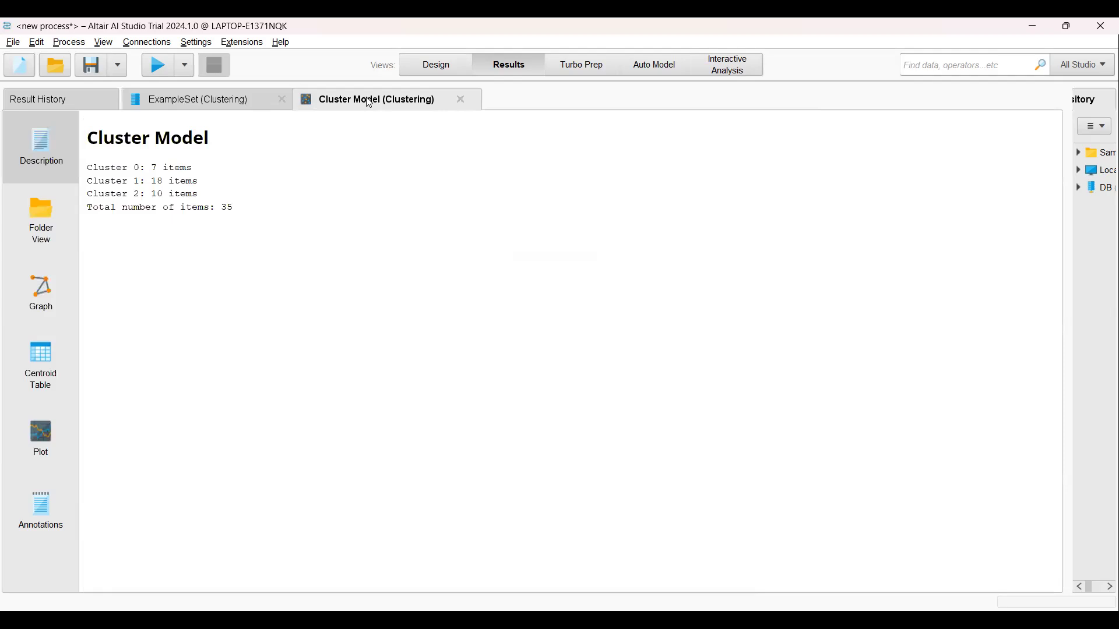